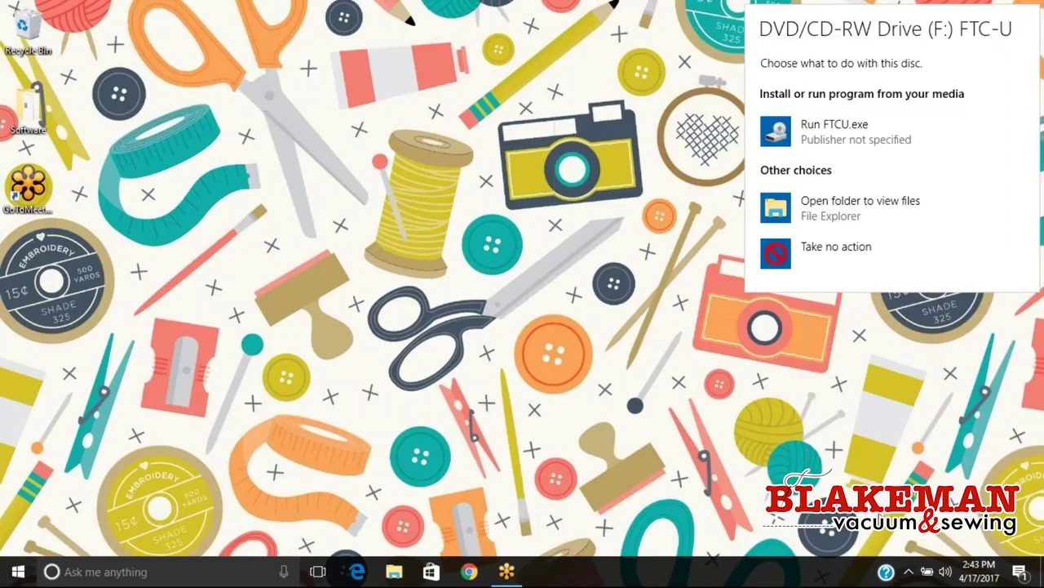
Run FTCU.exe from the FTC-U disc and allow the installer to make changes to the PC.
{"action": "left_click", "coordinate": [846, 139]}
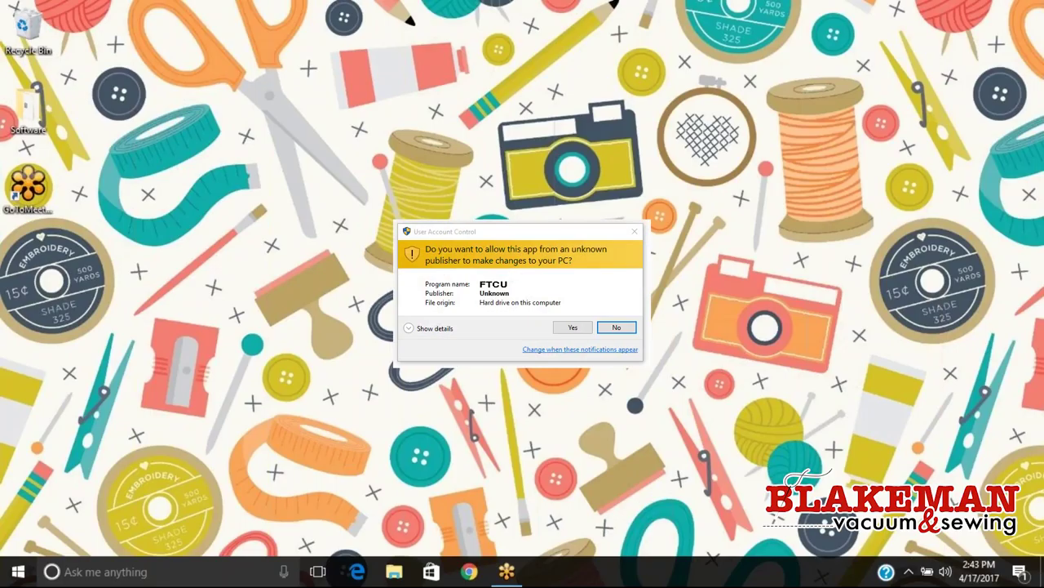
{"action": "left_click", "coordinate": [572, 326]}
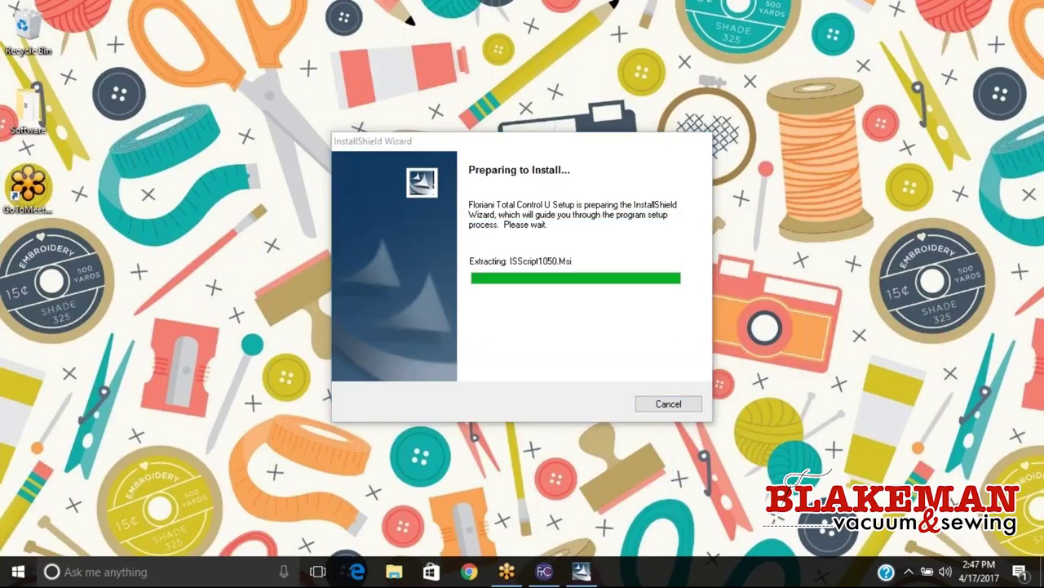
{"action": "left_click", "coordinate": [522, 335]}
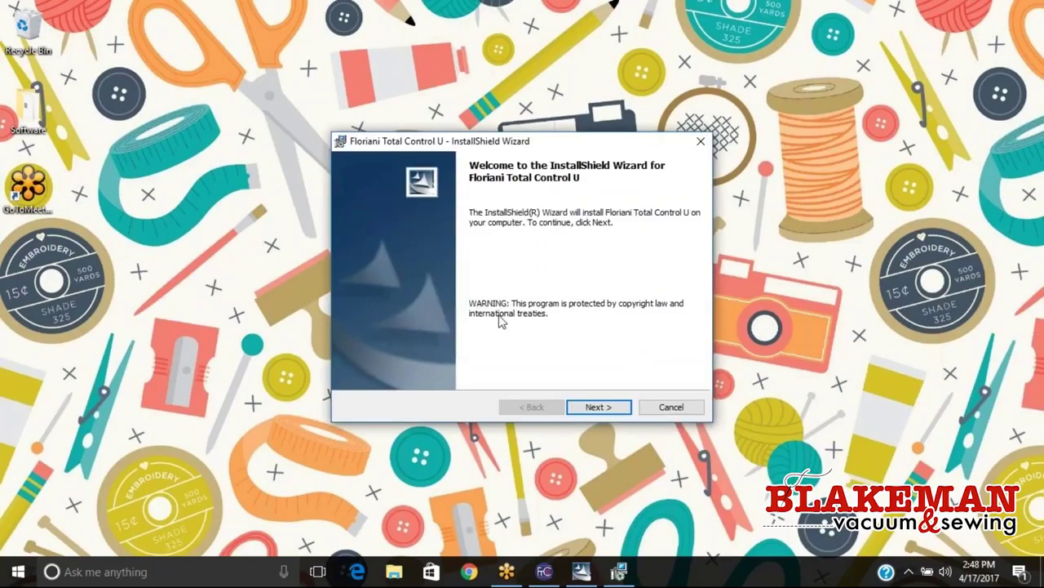
Proceed to the Floriani Total Control U license agreement, review it to the end and accept its terms.
{"action": "left_click", "coordinate": [596, 406]}
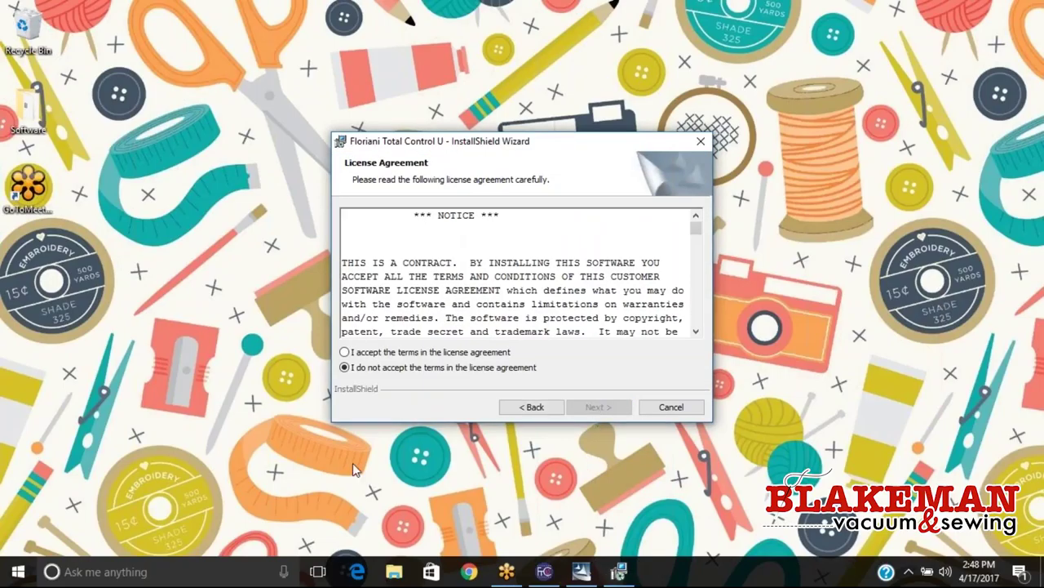
{"action": "scroll", "coordinate": [610, 314], "scroll_direction": "down", "scroll_amount": 5}
{"action": "scroll", "coordinate": [611, 313], "scroll_direction": "down", "scroll_amount": 5}
{"action": "scroll", "coordinate": [434, 336], "scroll_direction": "down", "scroll_amount": 10}
{"action": "scroll", "coordinate": [434, 336], "scroll_direction": "down", "scroll_amount": 10}
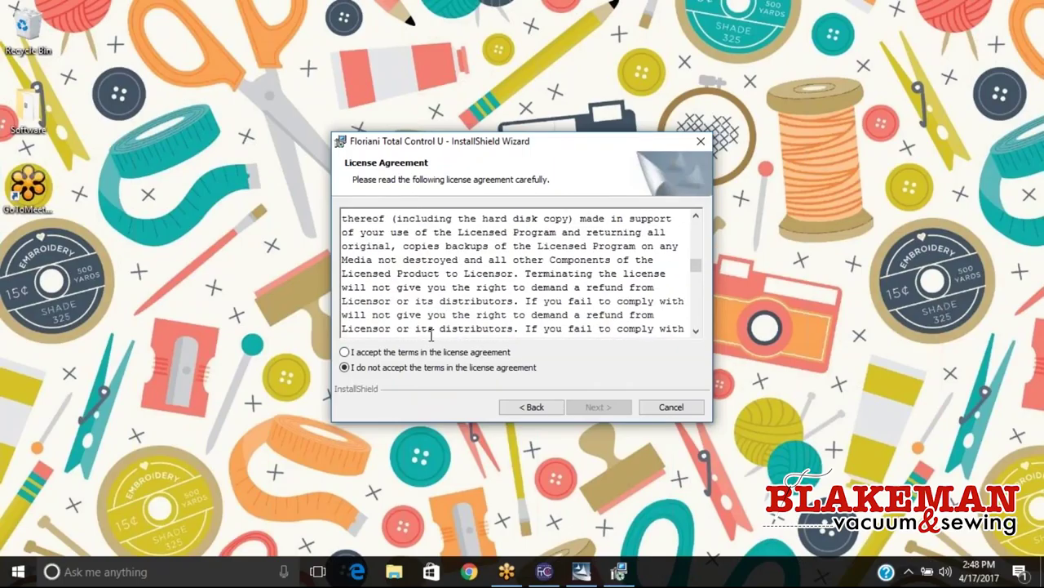
{"action": "left_click", "coordinate": [346, 353]}
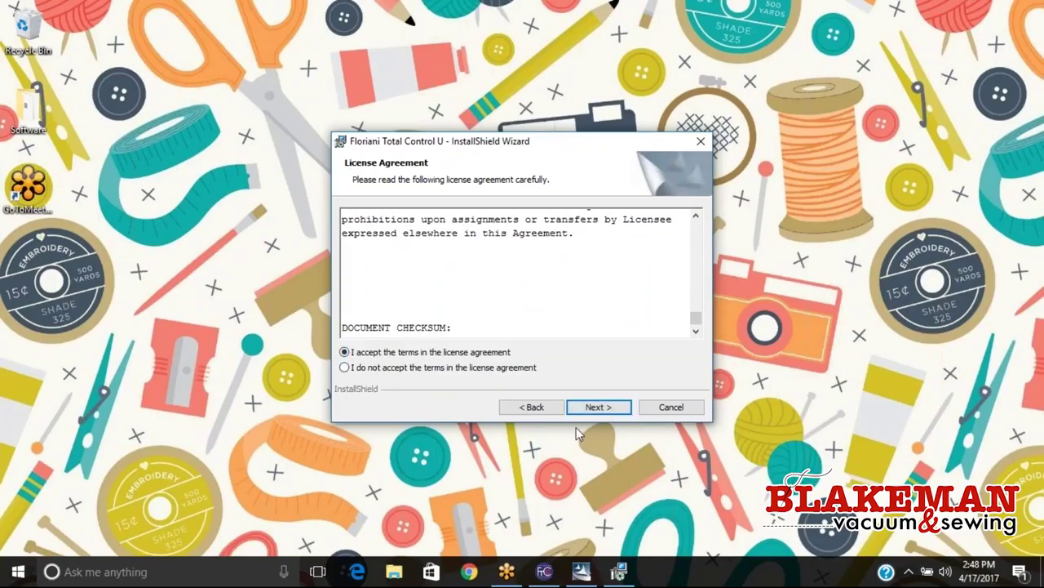
{"action": "left_click", "coordinate": [598, 407]}
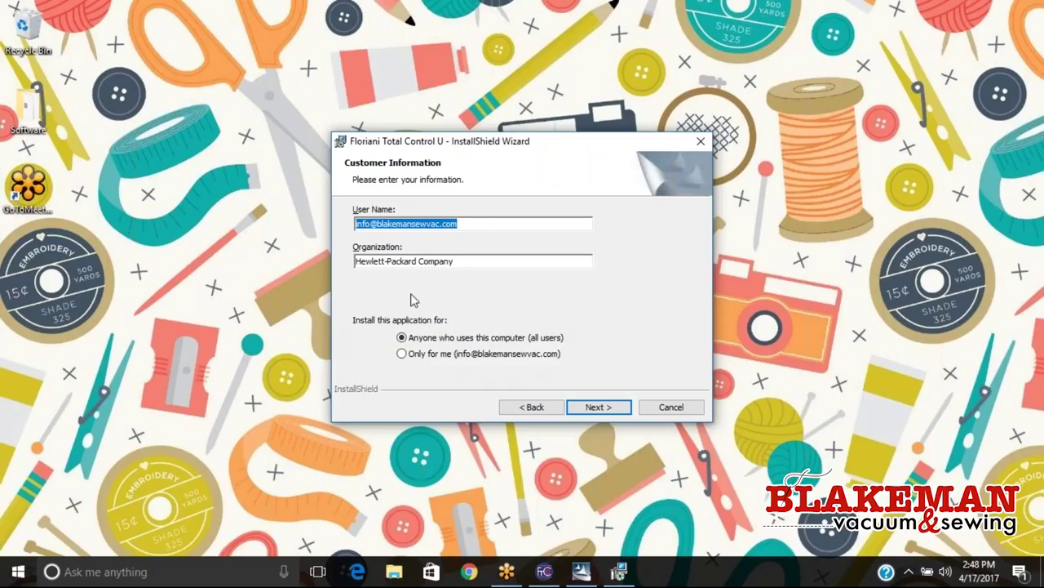
Install Floriani Total Control U with the default customer information and the Complete setup type, and finish the wizard.
{"action": "left_click", "coordinate": [595, 408]}
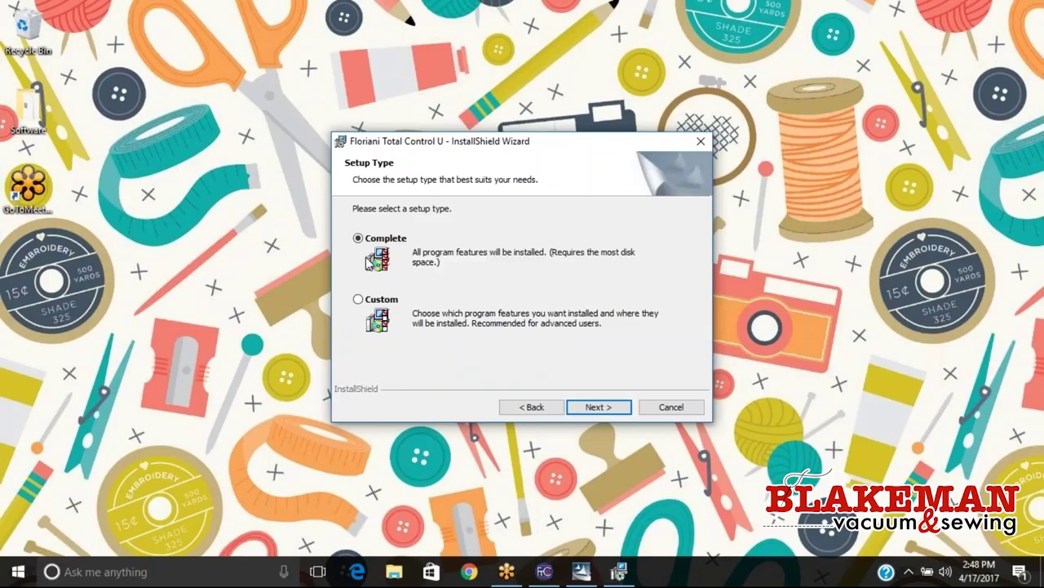
{"action": "left_click", "coordinate": [588, 410]}
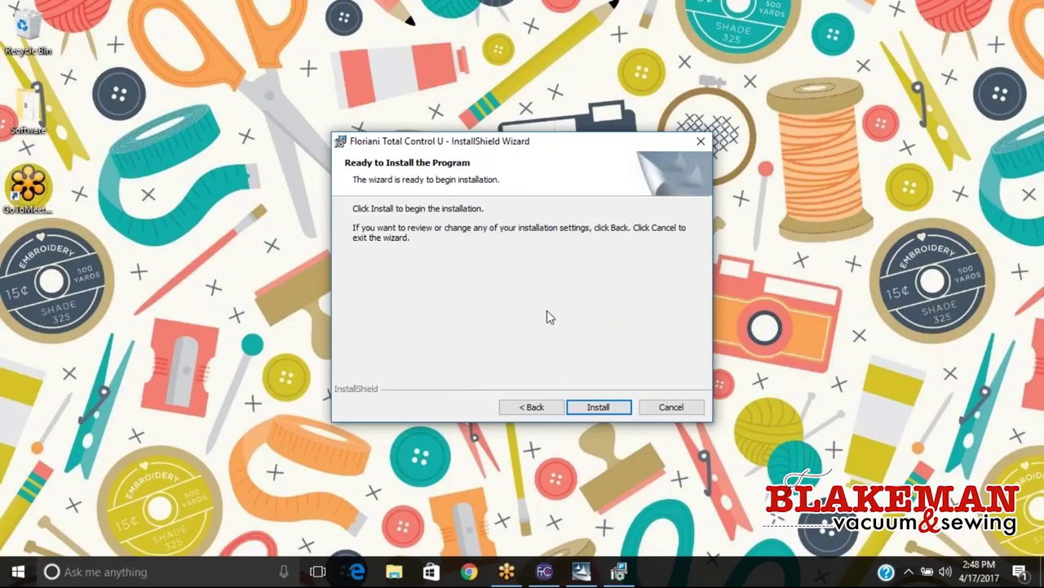
{"action": "left_click", "coordinate": [596, 409]}
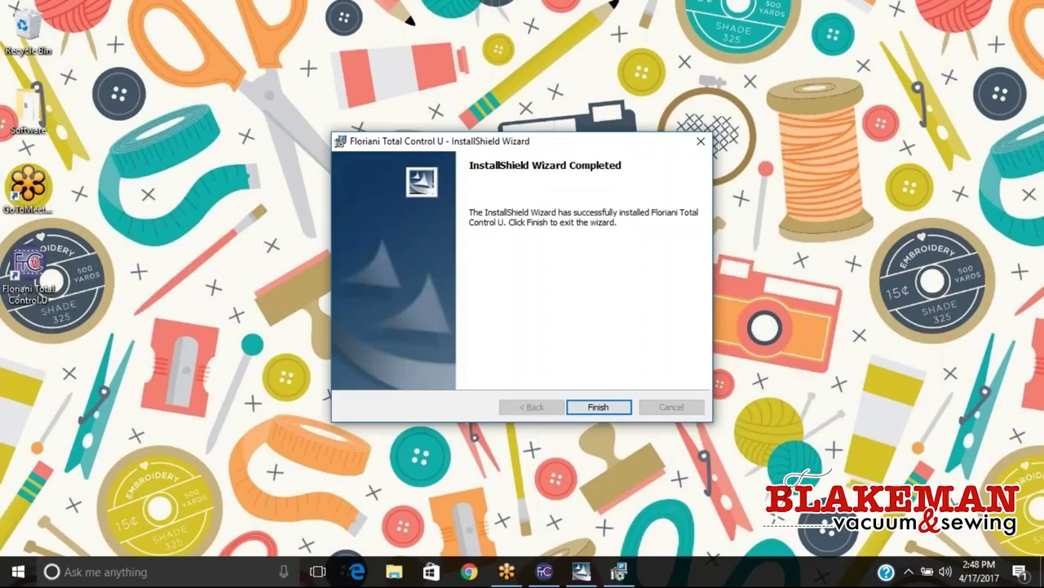
{"action": "left_click", "coordinate": [601, 407]}
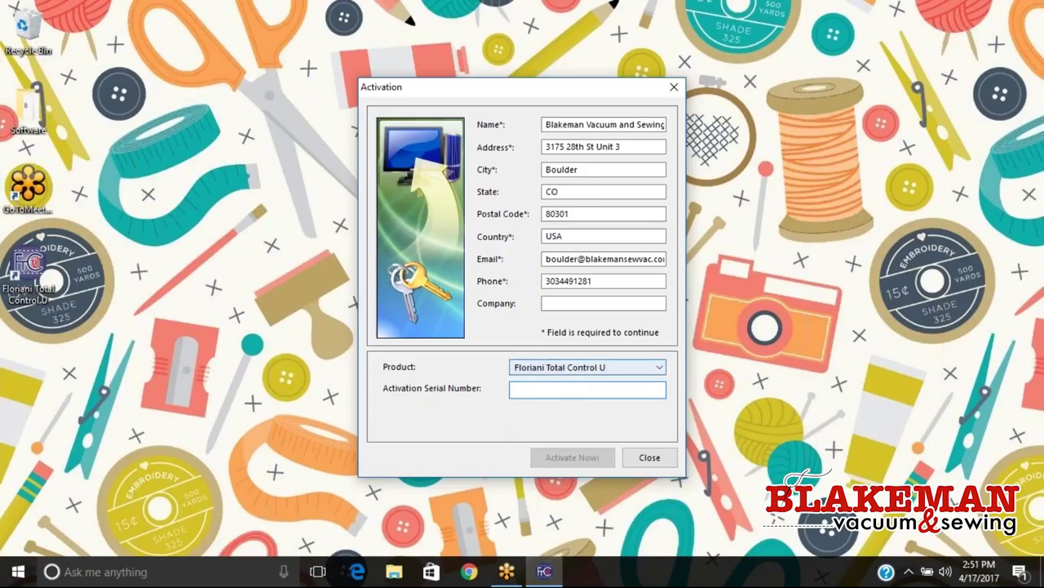
Paste the activation serial number for Floriani Total Control U and activate the product.
{"action": "left_click", "coordinate": [519, 392]}
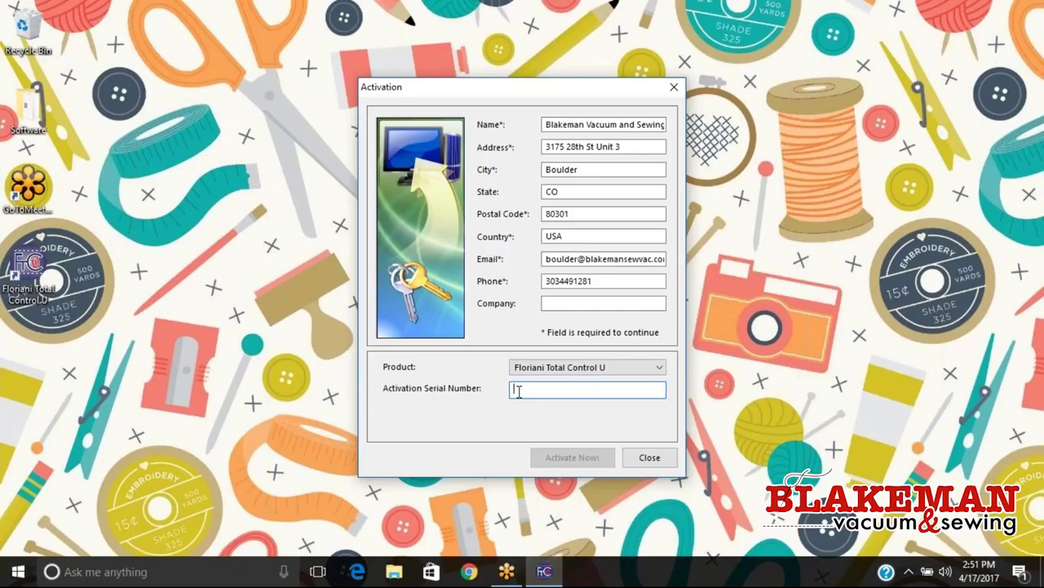
{"action": "key", "text": "ctrl+v"}
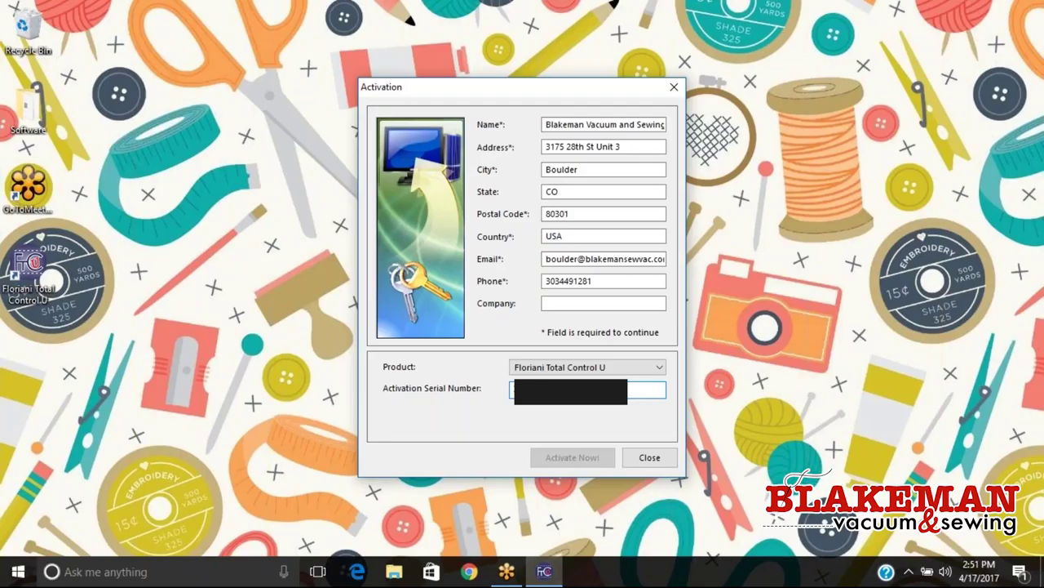
{"action": "key", "text": "ctrl+v"}
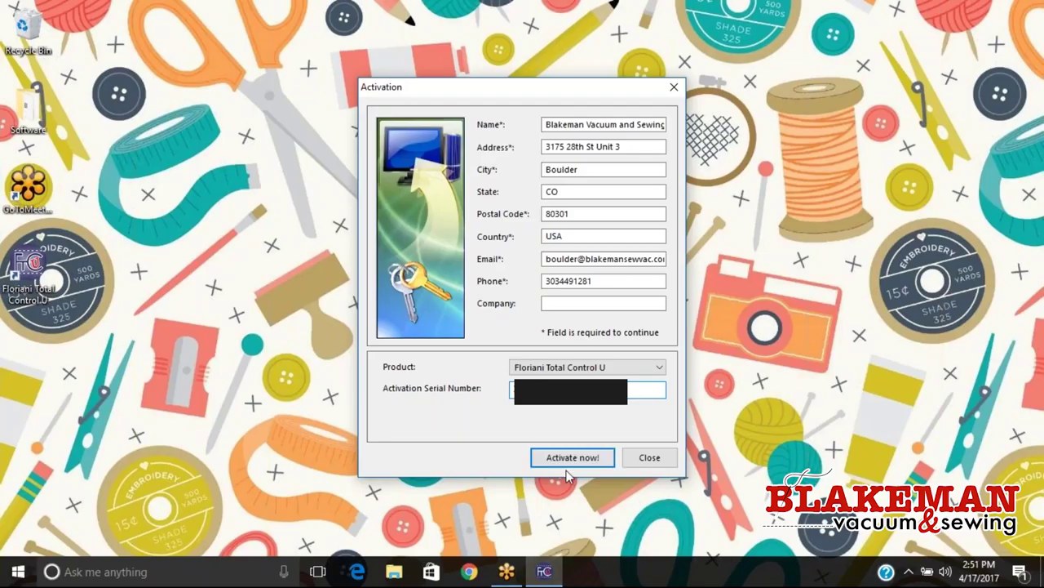
{"action": "left_click", "coordinate": [572, 456]}
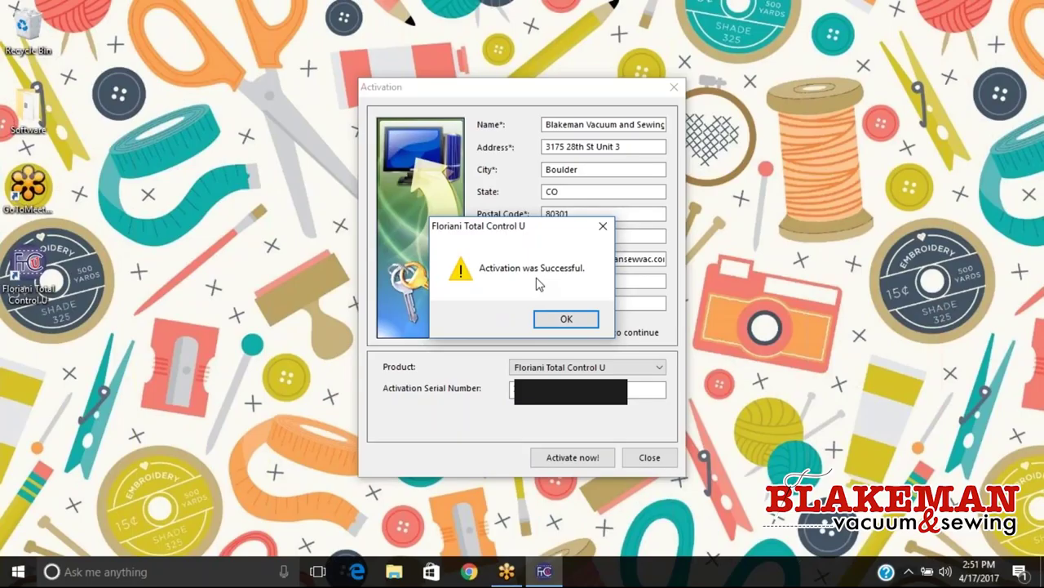
{"action": "left_click", "coordinate": [561, 320]}
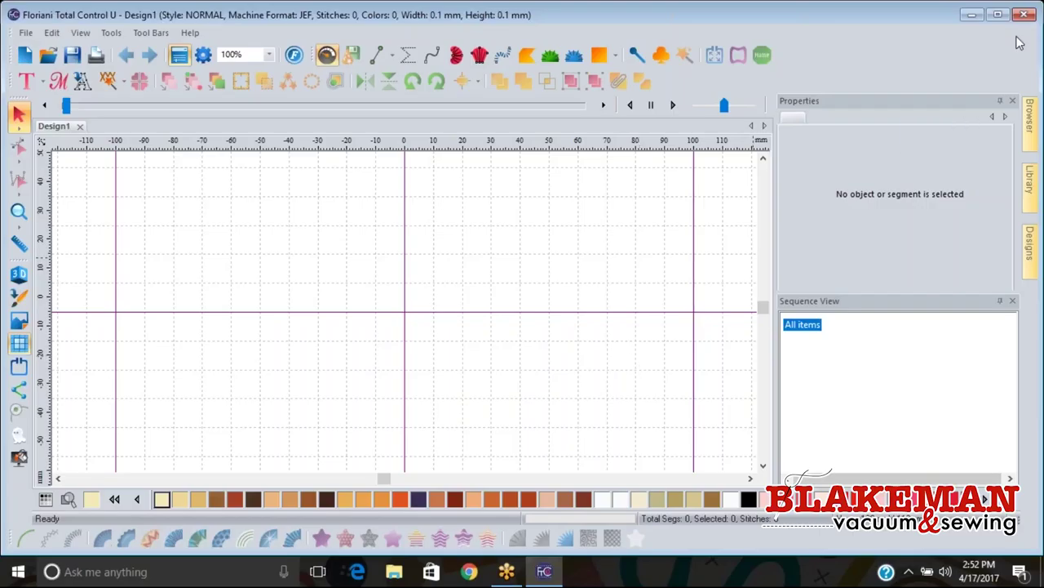
Check for updates and request the download of the latest Floriani Total Control U installer to the Downloads folder.
{"action": "left_click", "coordinate": [190, 33]}
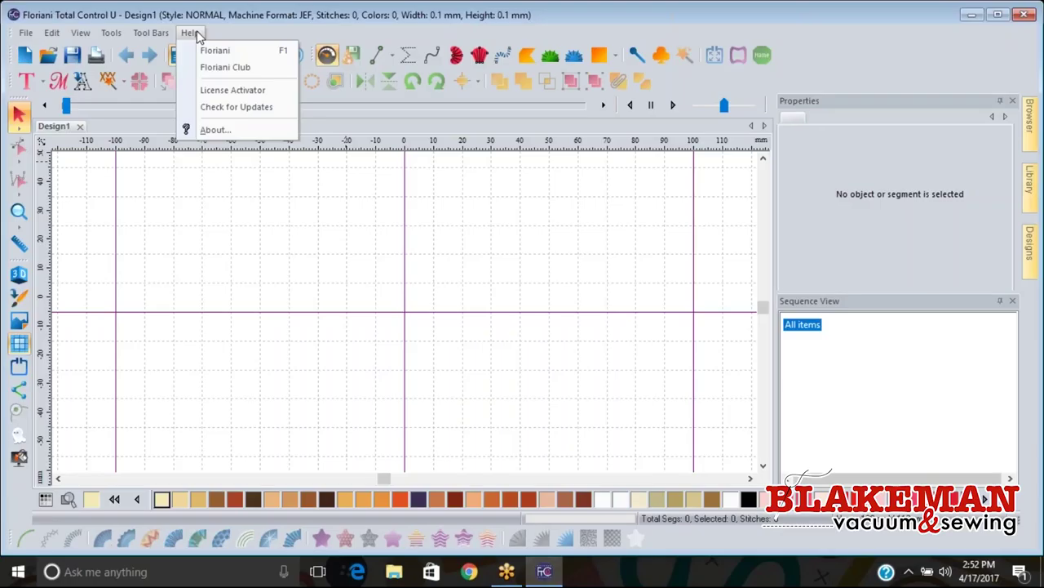
{"action": "left_click", "coordinate": [230, 112]}
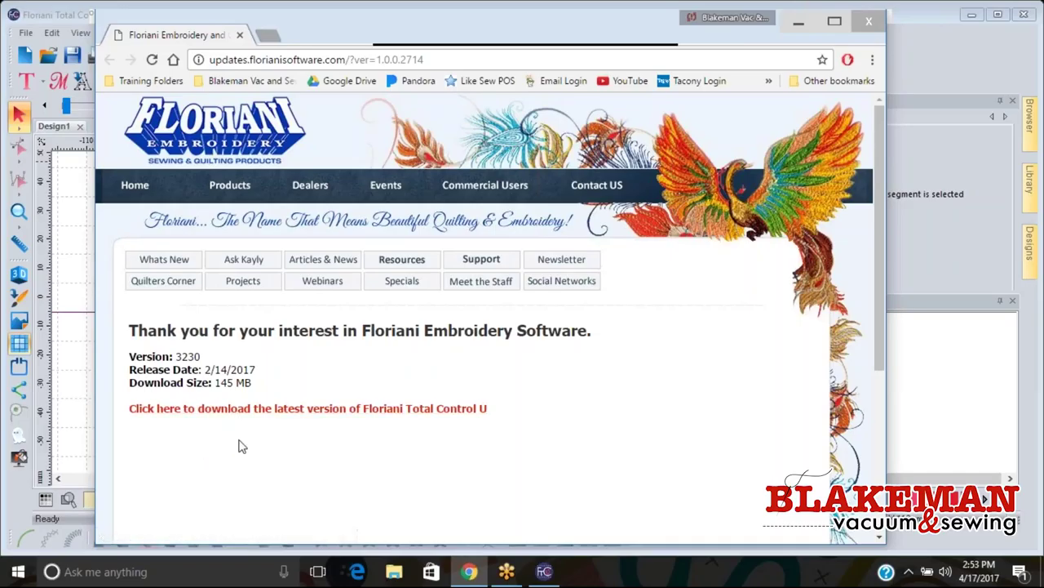
{"action": "left_click", "coordinate": [271, 416]}
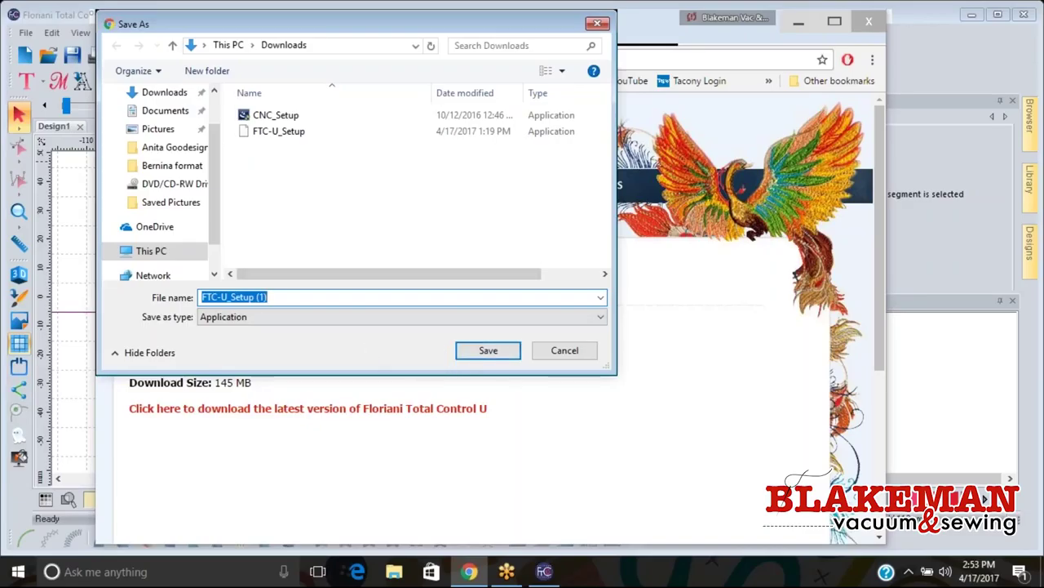
{"action": "key", "text": "Return"}
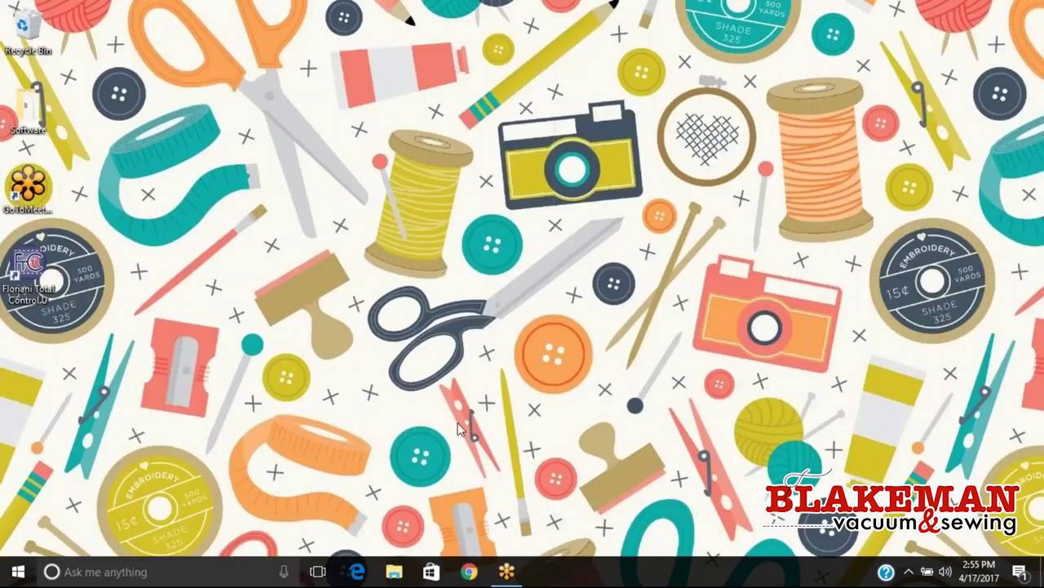
Switch to File Explorer and run FTC-U_Setup from the Downloads folder of This PC.
{"action": "left_click", "coordinate": [395, 571]}
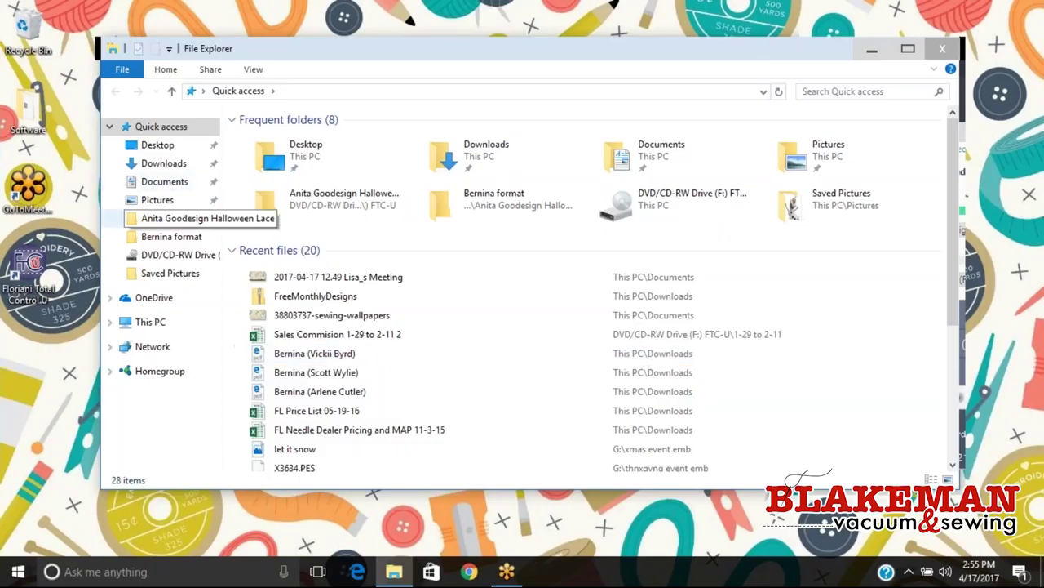
{"action": "left_click", "coordinate": [151, 326]}
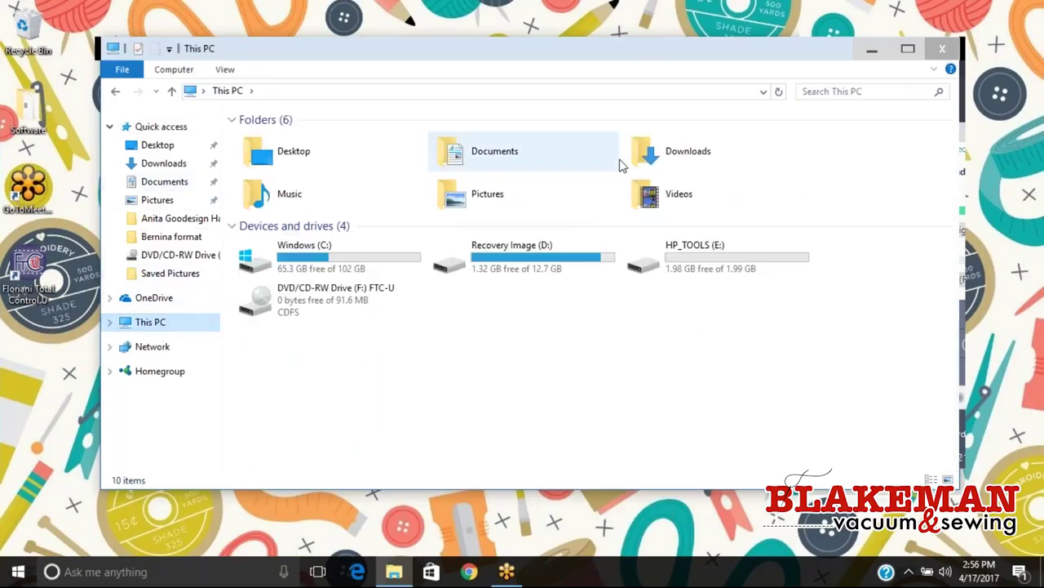
{"action": "double_click", "coordinate": [643, 162]}
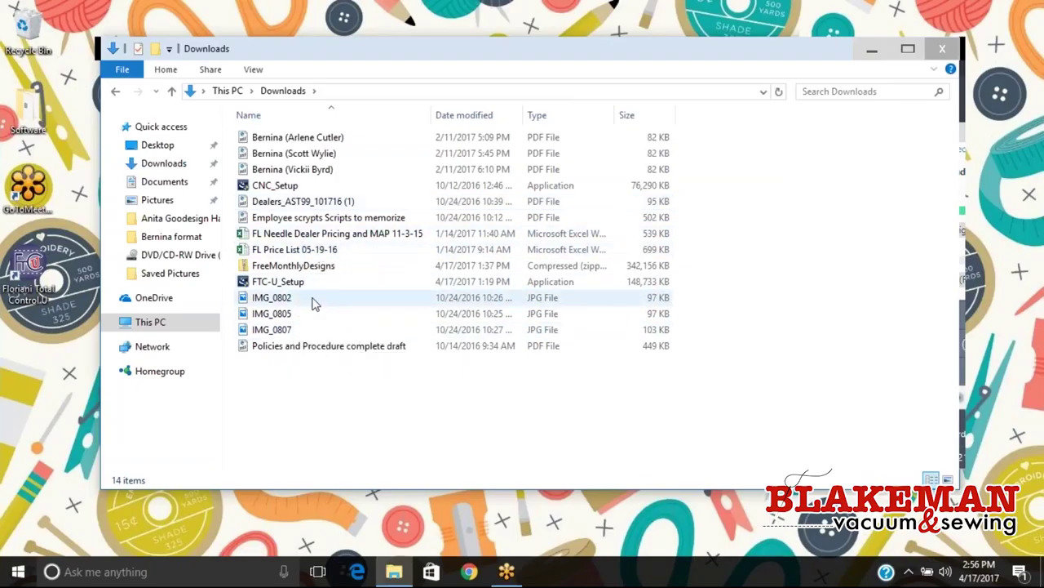
{"action": "left_click", "coordinate": [279, 285]}
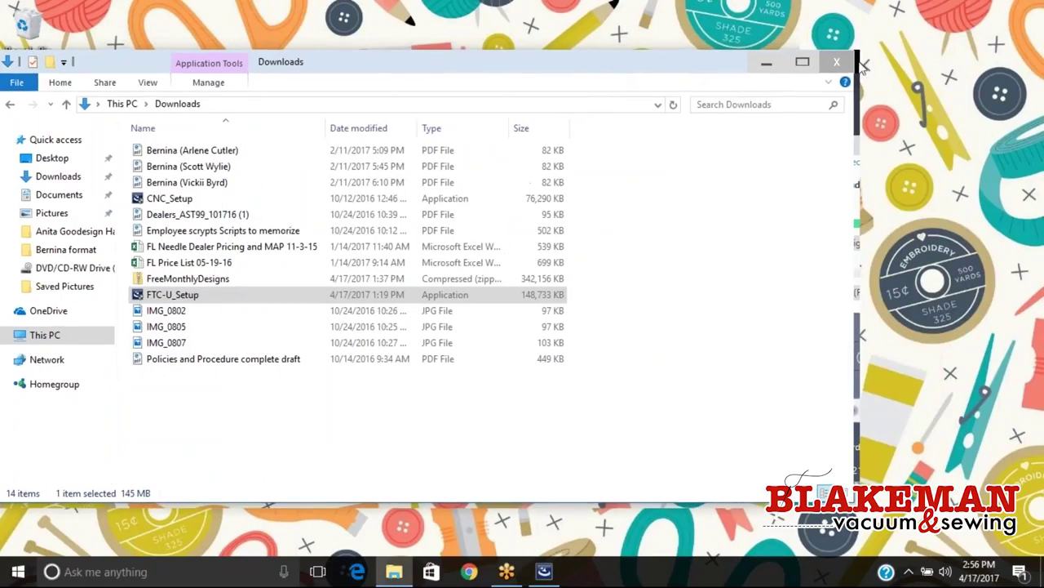
{"action": "left_click_drag", "start_coordinate": [715, 68], "coordinate": [644, 73]}
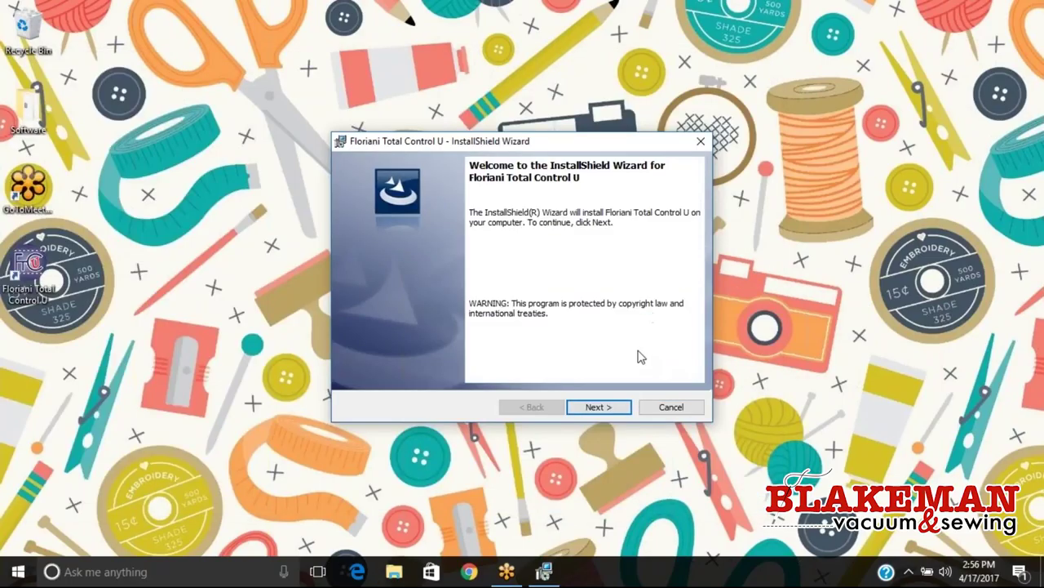
Start the update's installation wizard and accept the terms of its license agreement.
{"action": "left_click", "coordinate": [596, 405]}
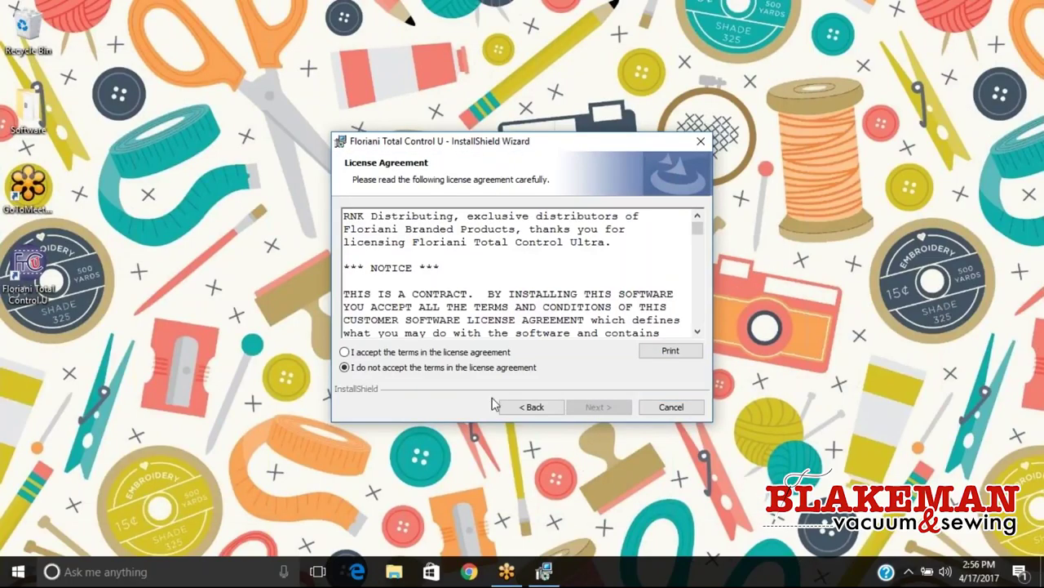
{"action": "left_click", "coordinate": [345, 351]}
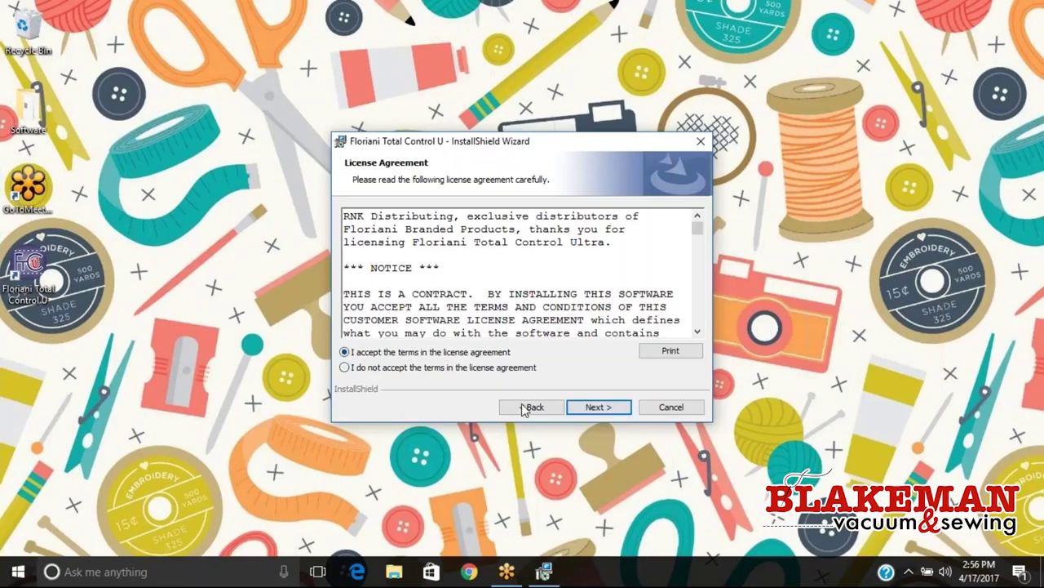
{"action": "left_click", "coordinate": [611, 410]}
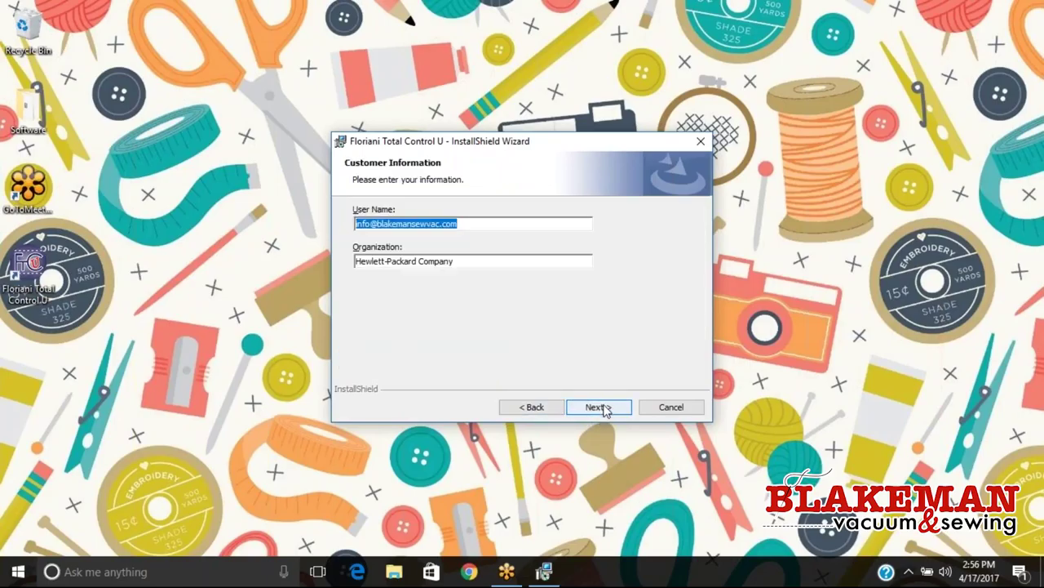
Install the update with the default customer information and the Complete setup type, and finish the wizard.
{"action": "left_click", "coordinate": [605, 409]}
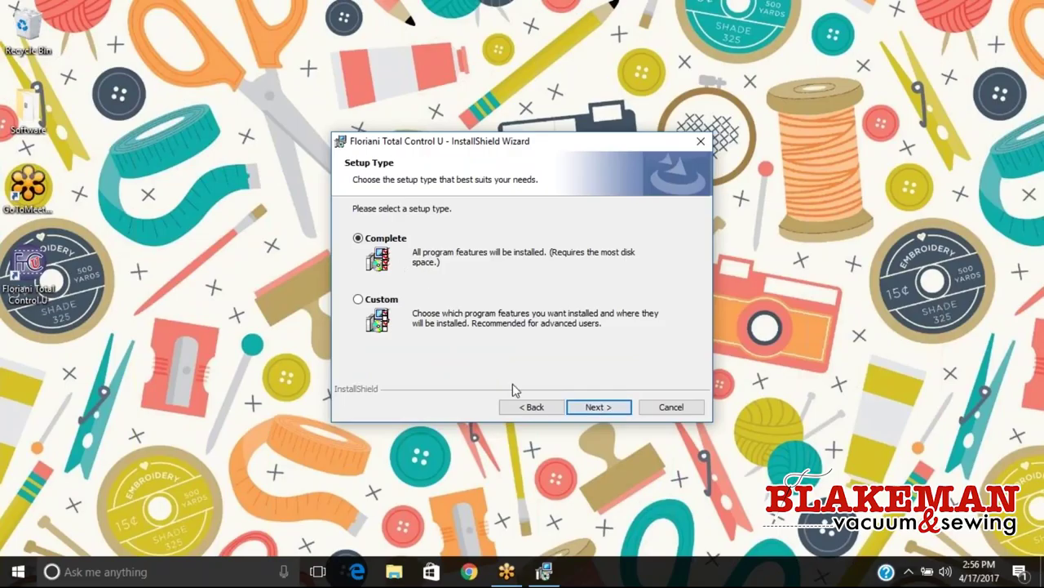
{"action": "left_click", "coordinate": [604, 407]}
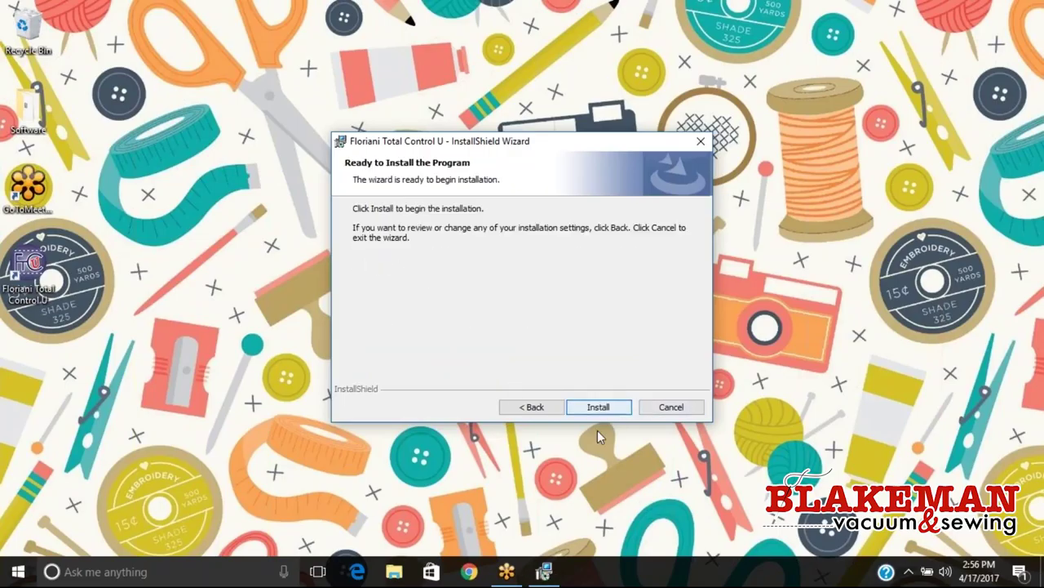
{"action": "left_click", "coordinate": [599, 406]}
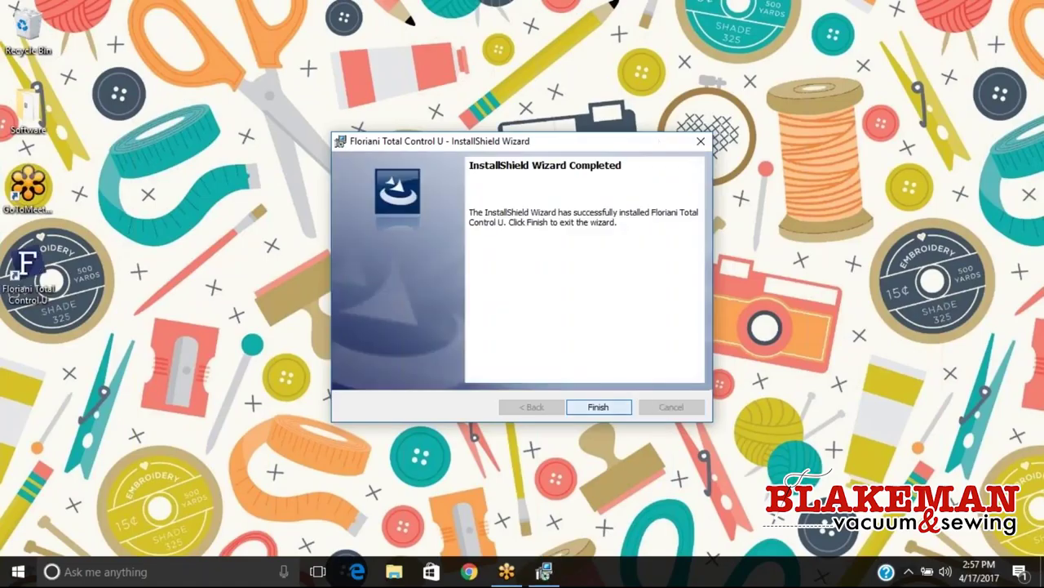
{"action": "key", "text": "Return"}
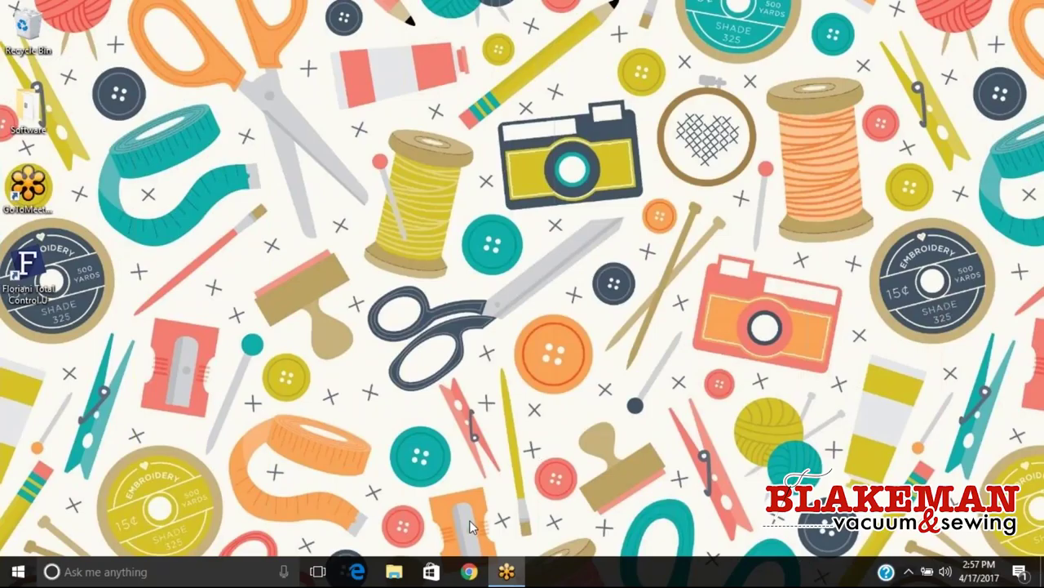
Launch the updated Floriani Total Control U from the desktop and create a new design.
{"action": "double_click", "coordinate": [45, 277]}
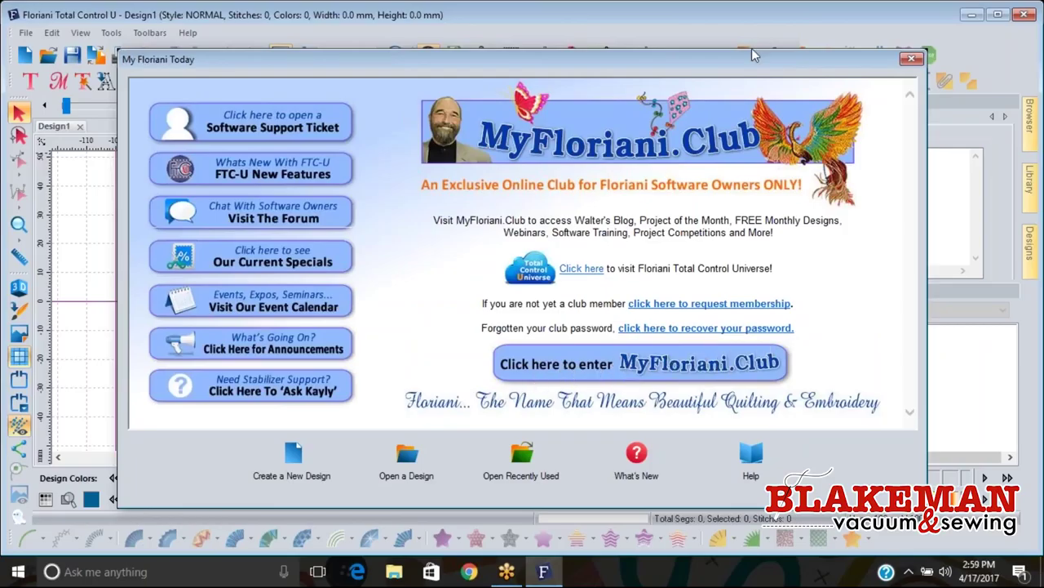
{"action": "left_click", "coordinate": [314, 471]}
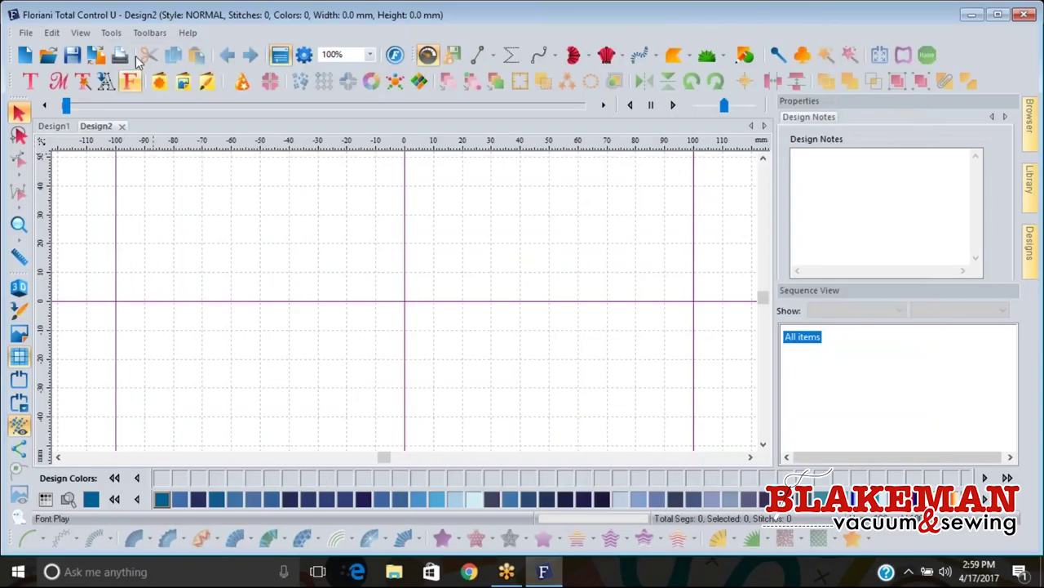
Open the MyFloriani.Club website from within Floriani Total Control U.
{"action": "left_click", "coordinate": [188, 33]}
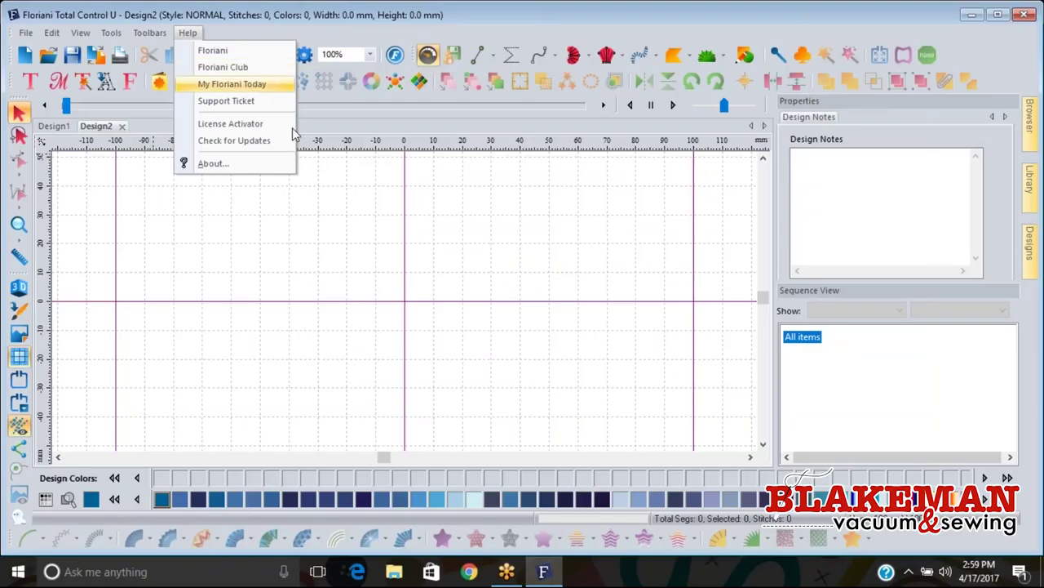
{"action": "left_click", "coordinate": [364, 163]}
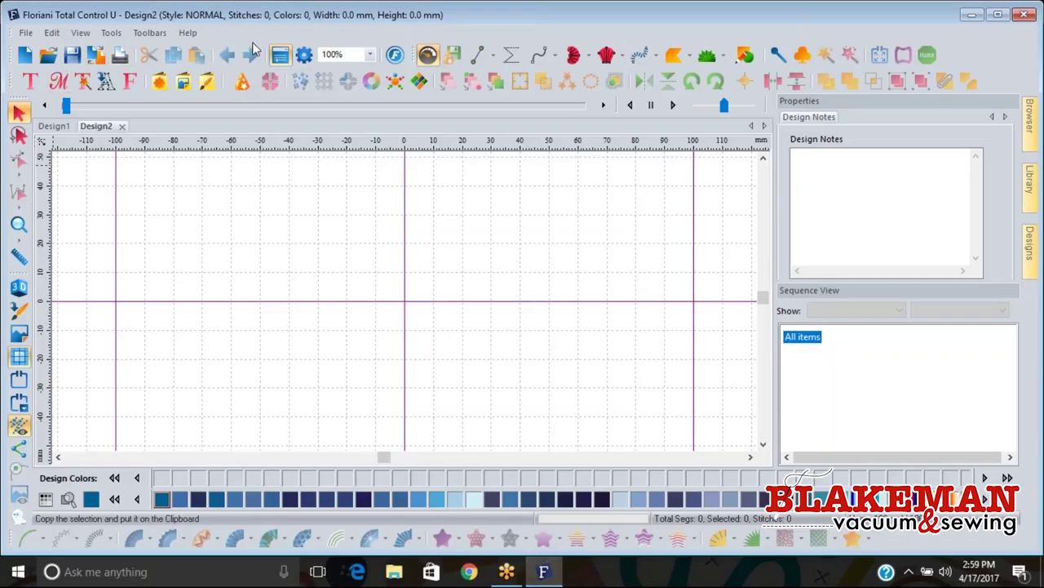
{"action": "left_click", "coordinate": [395, 57]}
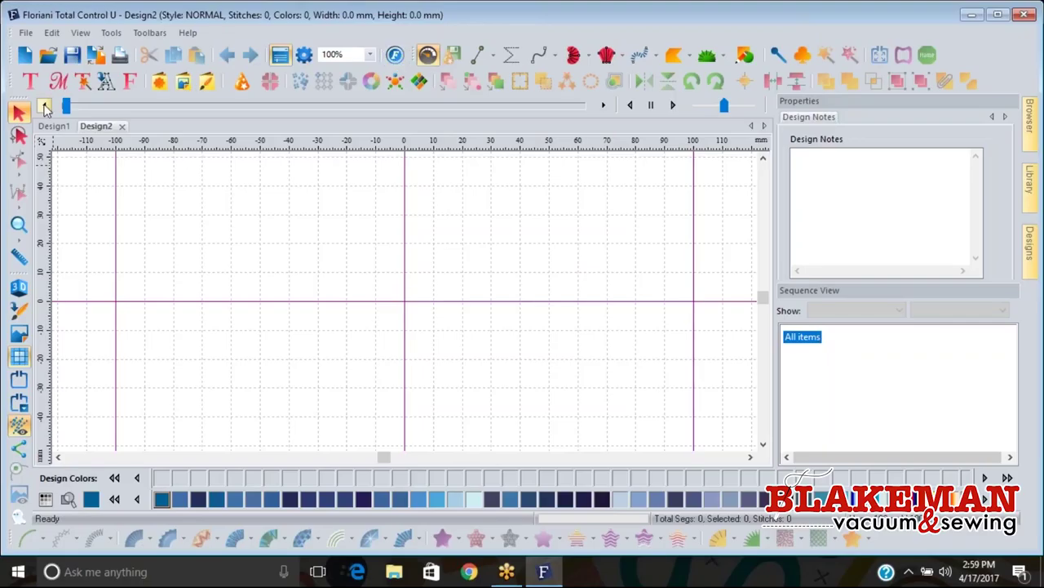
{"action": "left_click", "coordinate": [189, 33]}
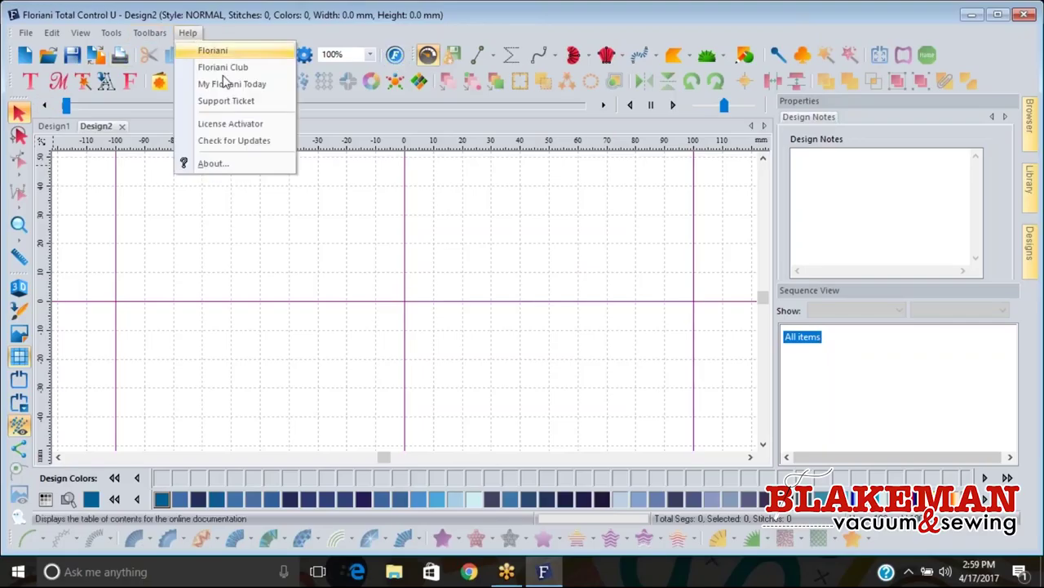
{"action": "left_click", "coordinate": [397, 55]}
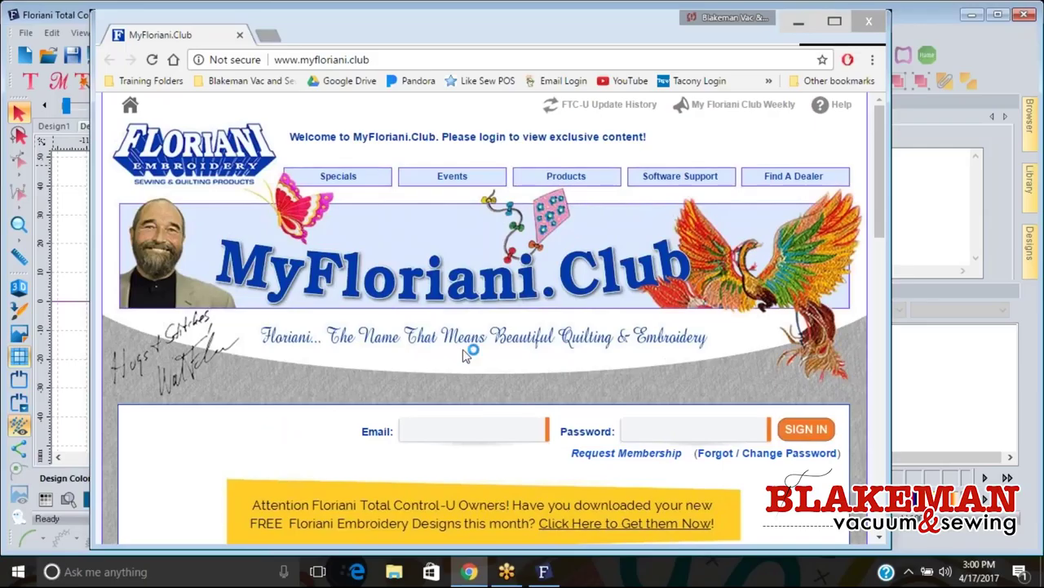
Look through the club home page and open the membership help page for owners missing their welcome letter.
{"action": "scroll", "coordinate": [475, 365], "scroll_direction": "down", "scroll_amount": 3}
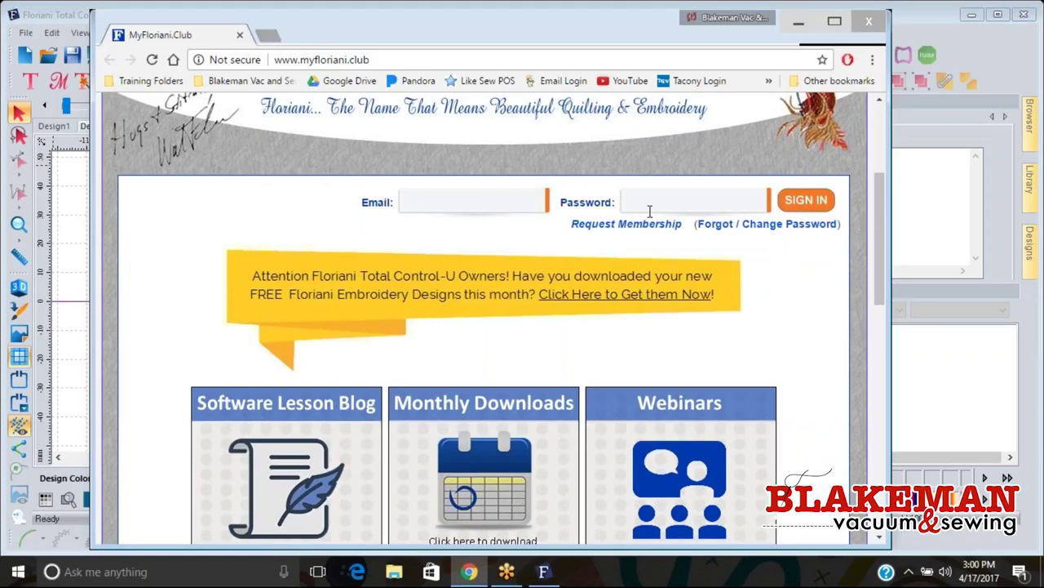
{"action": "scroll", "coordinate": [455, 298], "scroll_direction": "down", "scroll_amount": 1}
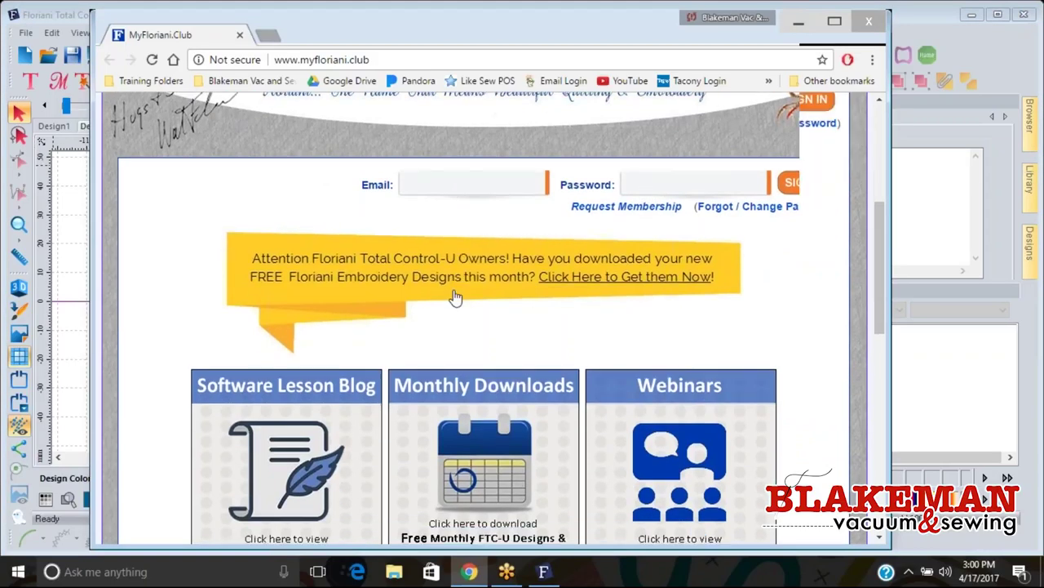
{"action": "scroll", "coordinate": [455, 298], "scroll_direction": "down", "scroll_amount": 2}
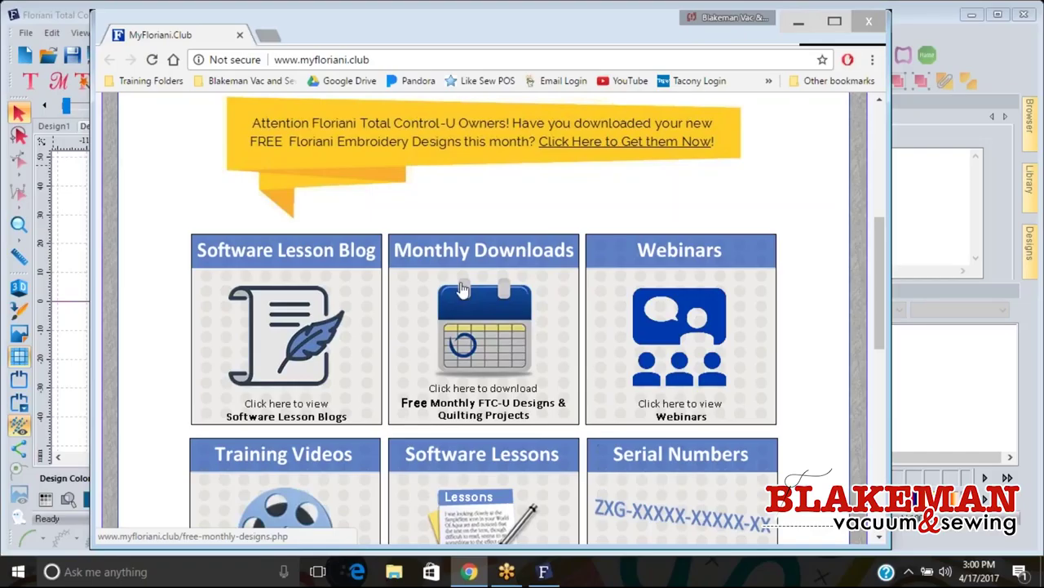
{"action": "scroll", "coordinate": [462, 289], "scroll_direction": "down", "scroll_amount": 3}
{"action": "scroll", "coordinate": [462, 290], "scroll_direction": "down", "scroll_amount": 5}
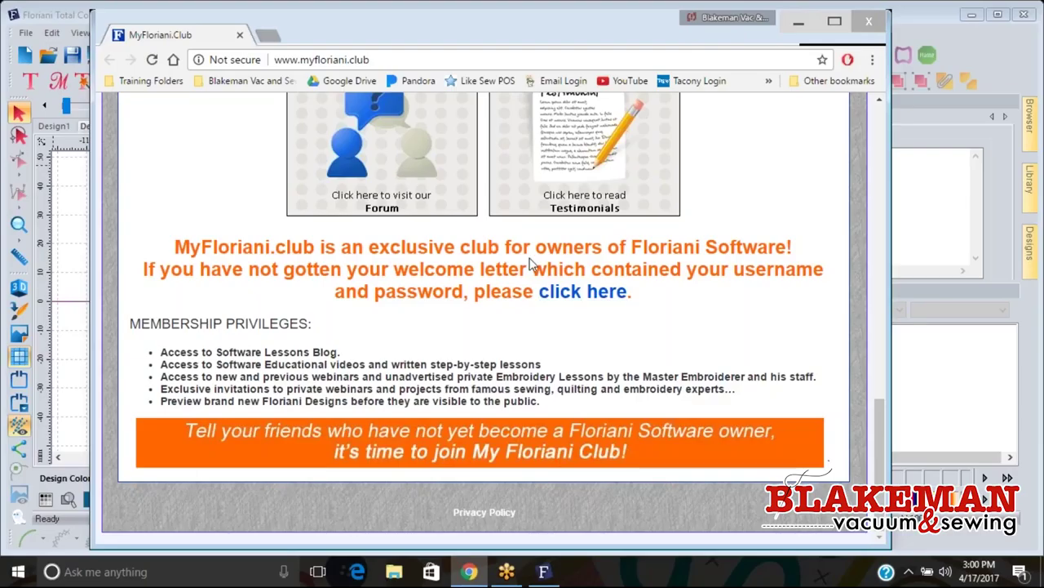
{"action": "left_click", "coordinate": [571, 300]}
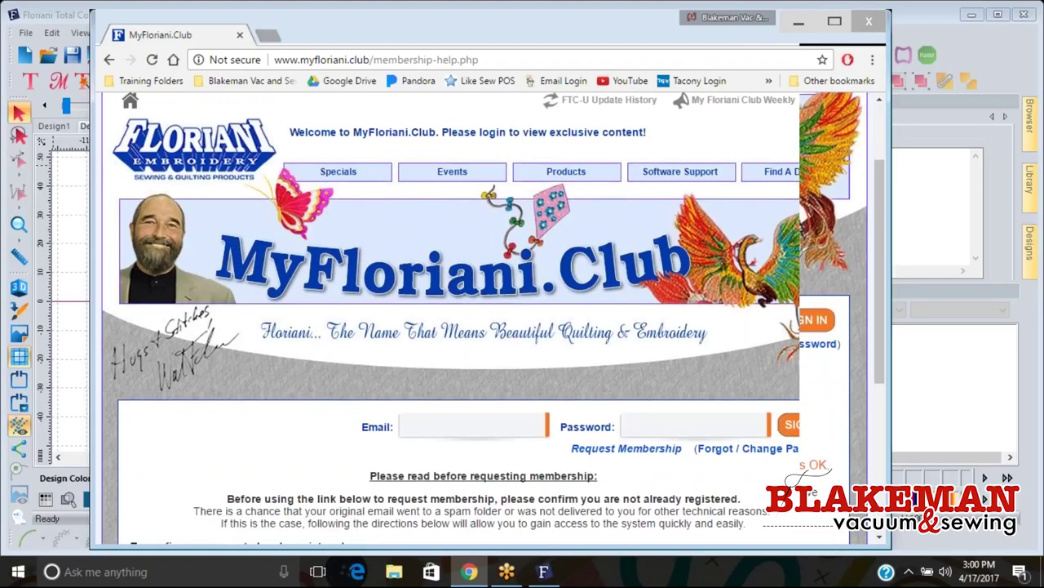
Read the membership request instructions and open the linked password recovery page for checking an existing registration.
{"action": "scroll", "coordinate": [481, 273], "scroll_direction": "down", "scroll_amount": 3}
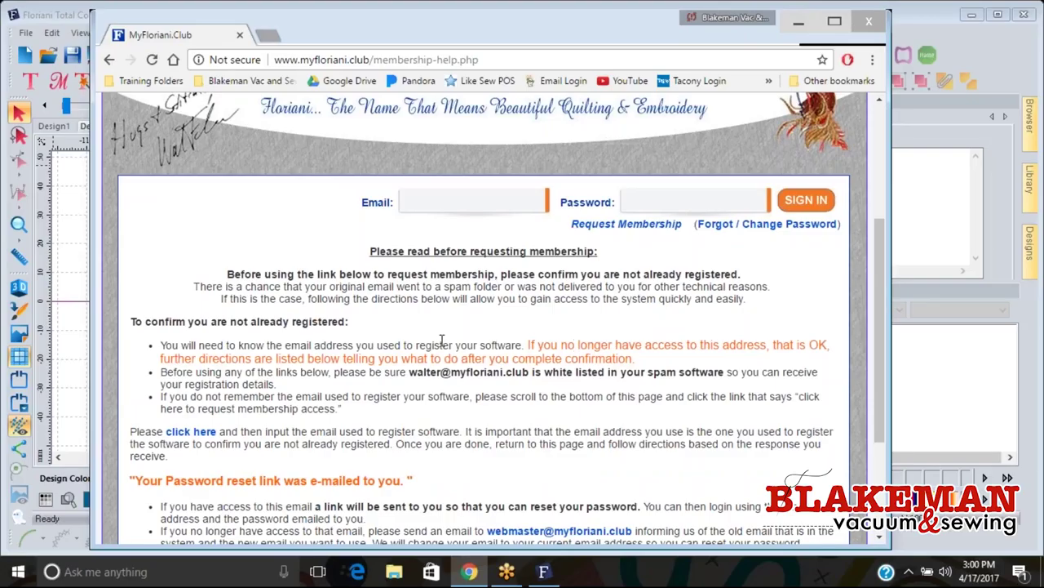
{"action": "scroll", "coordinate": [441, 340], "scroll_direction": "down", "scroll_amount": 2}
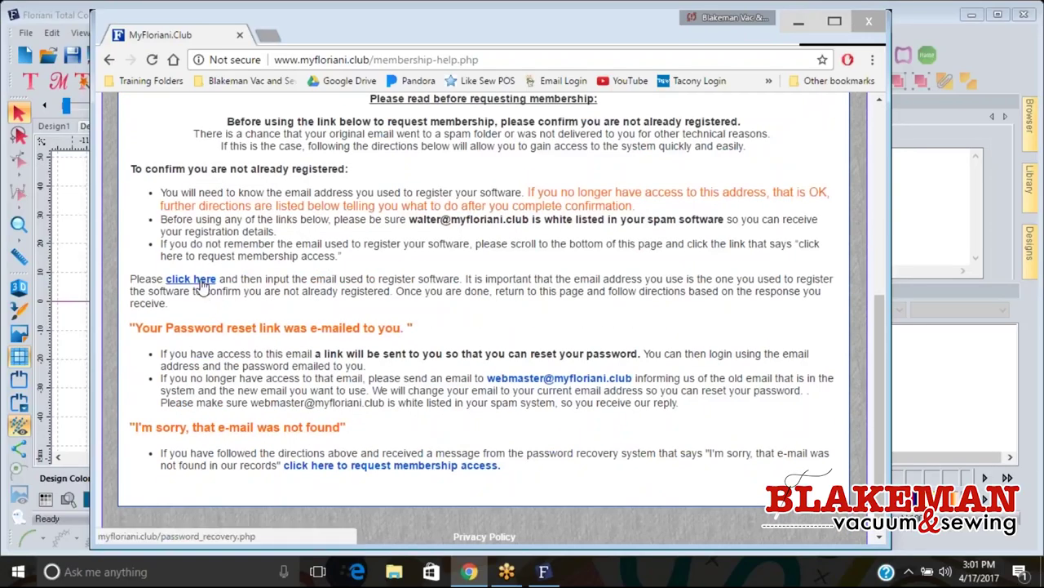
{"action": "left_click", "coordinate": [203, 281]}
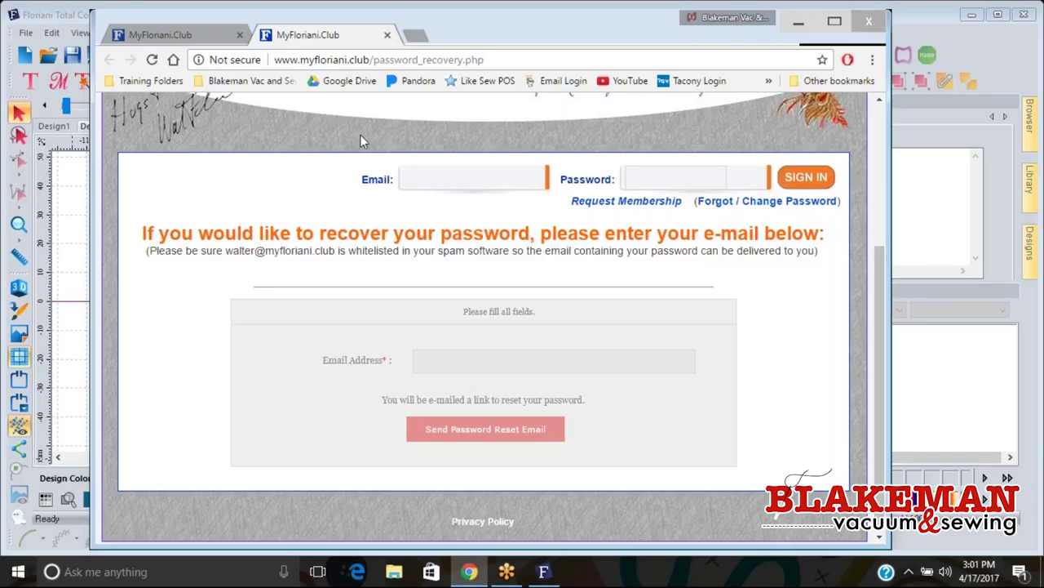
Sign in to MyFloriani.Club with the account's e-mail address and password.
{"action": "left_click", "coordinate": [423, 176]}
{"action": "type", "text": "INFO"}
{"action": "key", "text": "BackSpace"}
{"action": "key", "text": "BackSpace"}
{"action": "key", "text": "BackSpace"}
{"action": "key", "text": "BackSpace"}
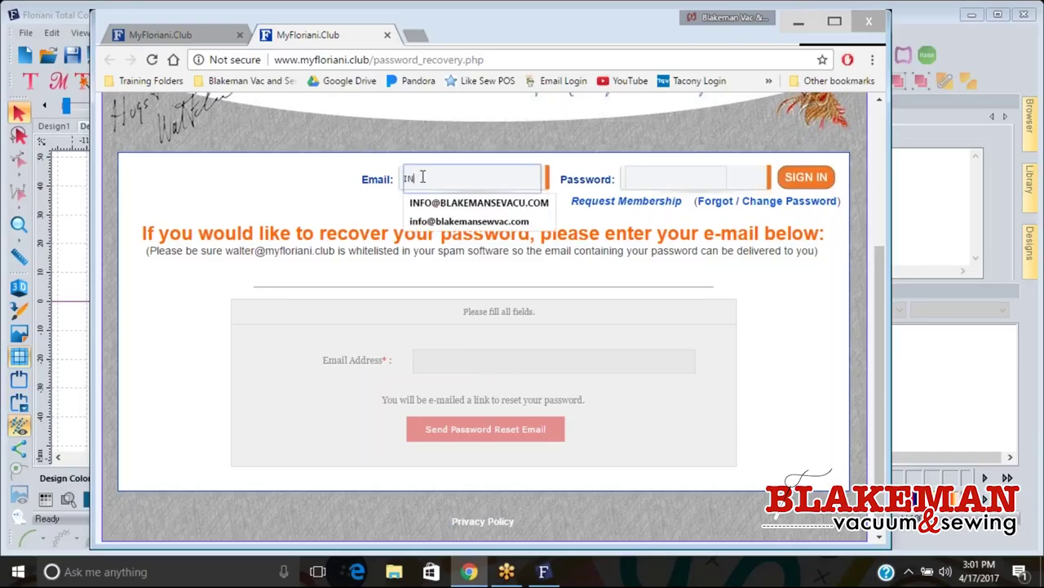
{"action": "left_click", "coordinate": [423, 176]}
{"action": "left_click", "coordinate": [440, 221]}
{"action": "left_click", "coordinate": [658, 174]}
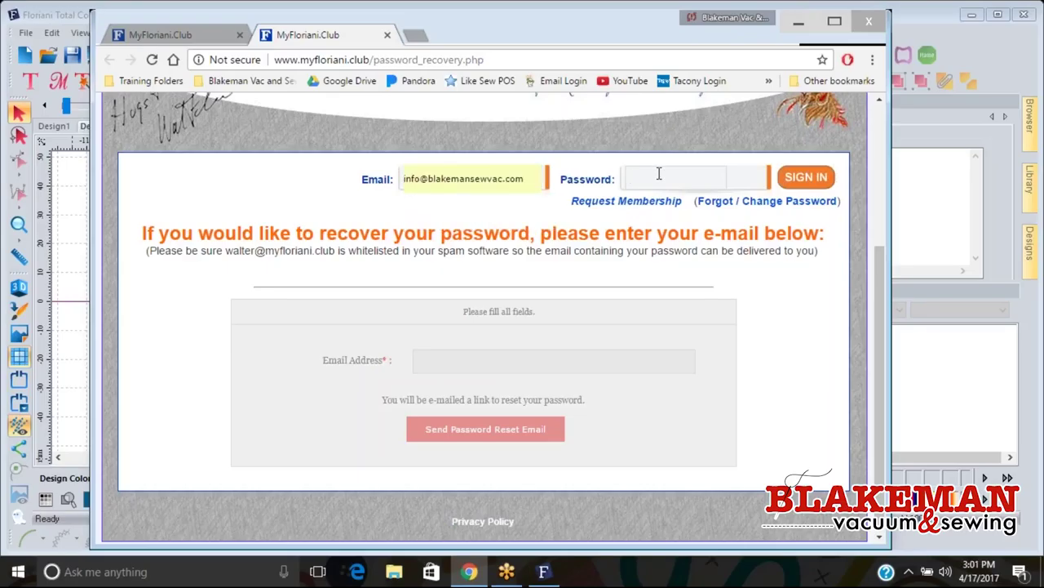
{"action": "type", "text": "••••••••"}
{"action": "left_click", "coordinate": [807, 177]}
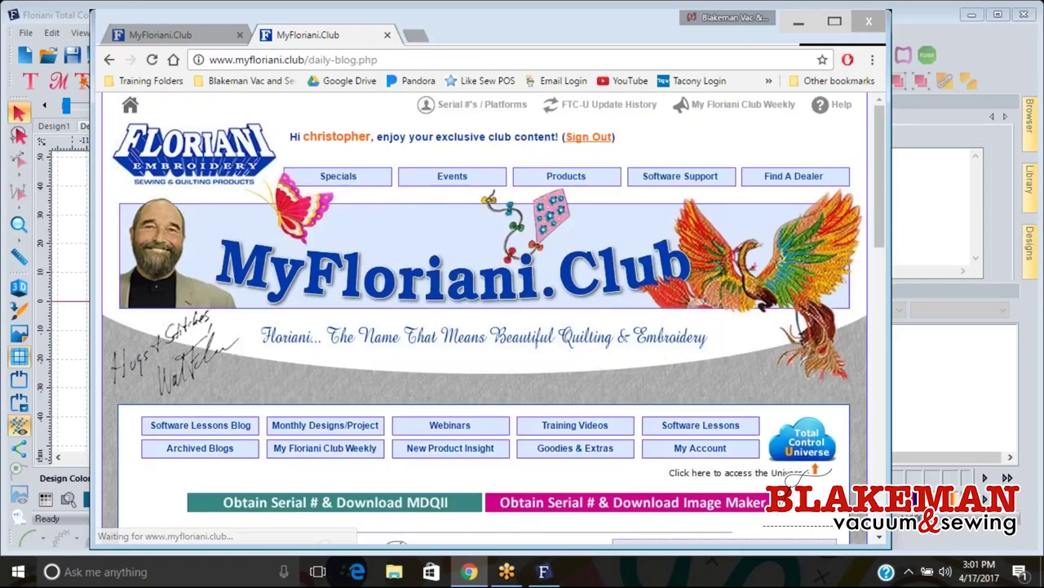
Look over the Software Blog page, then open the FTC-U training section of the Training Videos.
{"action": "scroll", "coordinate": [516, 299], "scroll_direction": "down", "scroll_amount": 5}
{"action": "scroll", "coordinate": [516, 299], "scroll_direction": "up", "scroll_amount": 3}
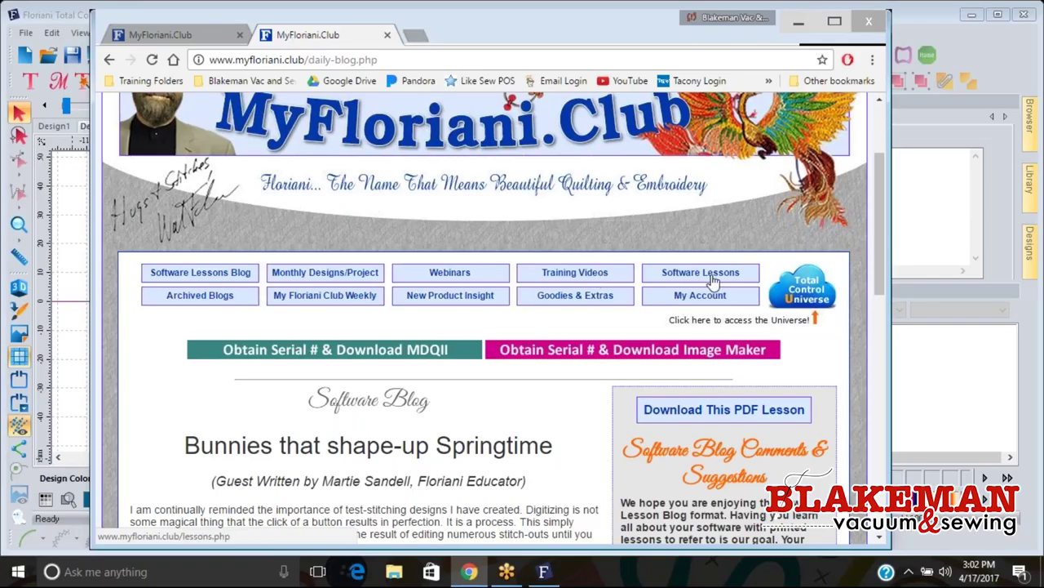
{"action": "left_click", "coordinate": [586, 276]}
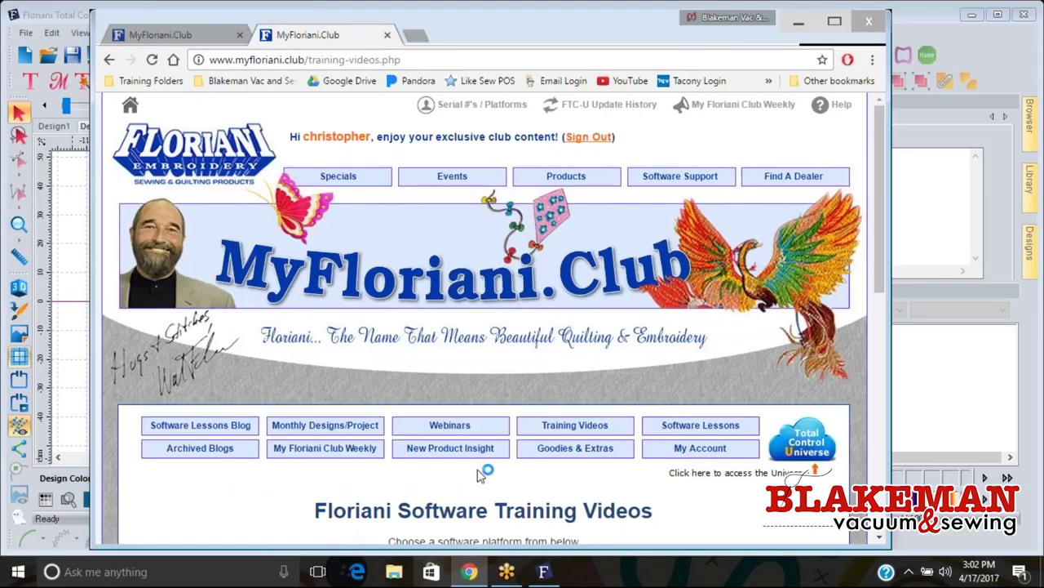
{"action": "scroll", "coordinate": [483, 392], "scroll_direction": "down", "scroll_amount": 3}
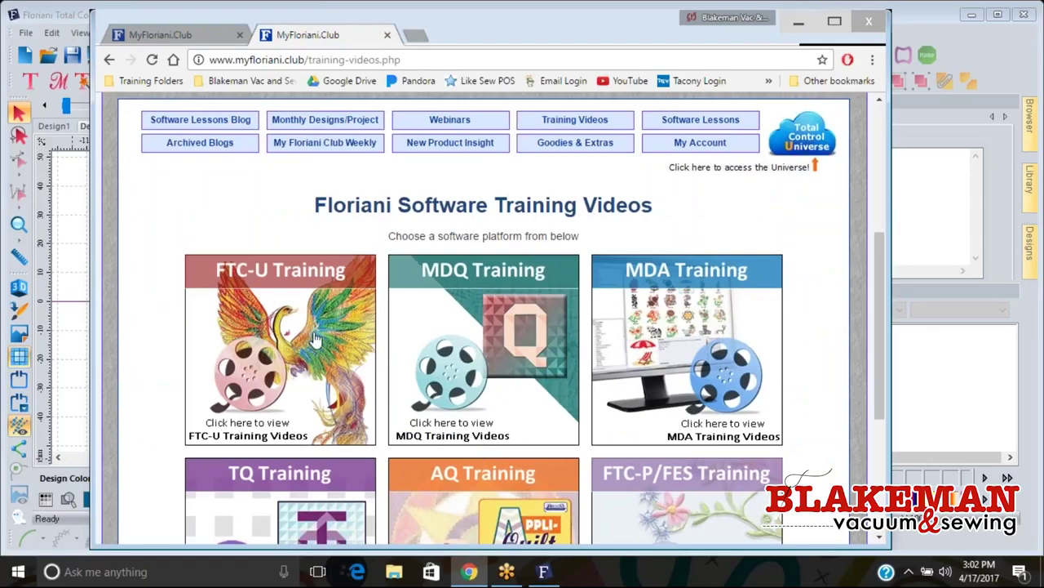
{"action": "scroll", "coordinate": [291, 234], "scroll_direction": "down", "scroll_amount": 2}
{"action": "left_click", "coordinate": [292, 234]}
Open the FTC-U Features training videos and look through the video thumbnails.
{"action": "scroll", "coordinate": [434, 424], "scroll_direction": "down", "scroll_amount": 3}
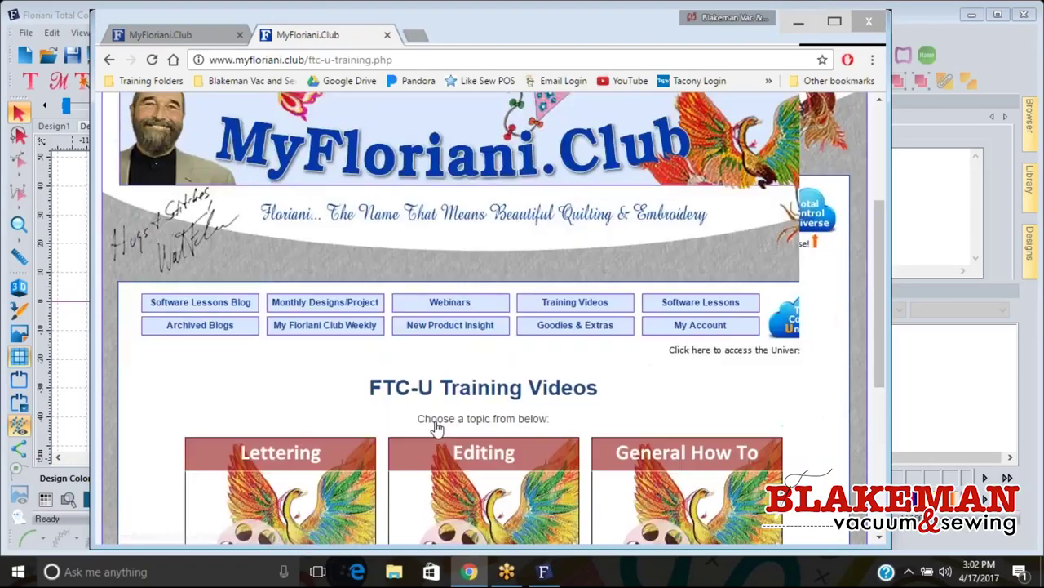
{"action": "scroll", "coordinate": [433, 423], "scroll_direction": "down", "scroll_amount": 2}
{"action": "scroll", "coordinate": [459, 412], "scroll_direction": "down", "scroll_amount": 1}
{"action": "scroll", "coordinate": [464, 395], "scroll_direction": "up", "scroll_amount": 1}
{"action": "left_click", "coordinate": [490, 514]}
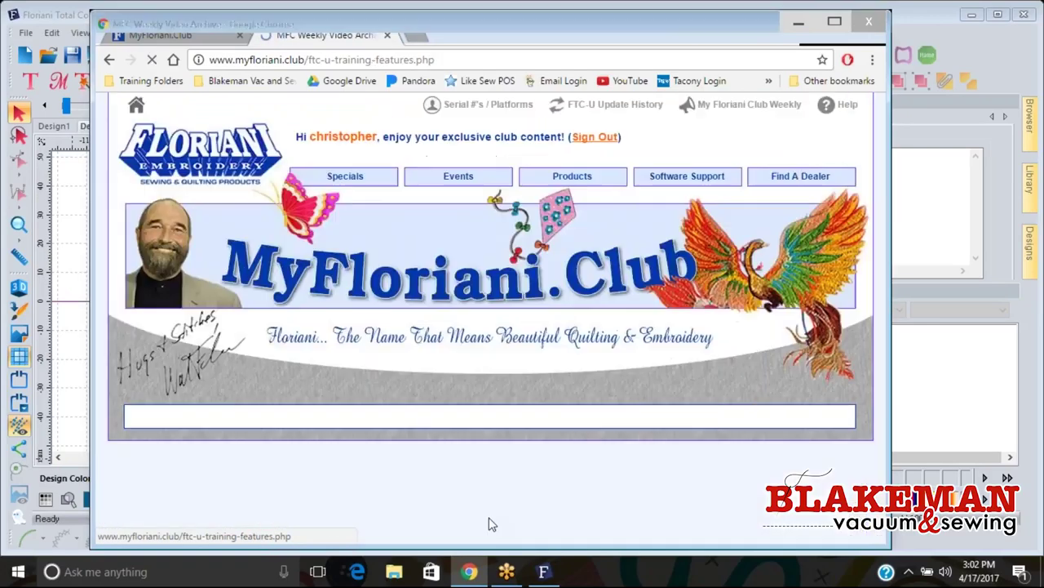
{"action": "scroll", "coordinate": [555, 403], "scroll_direction": "down", "scroll_amount": 7}
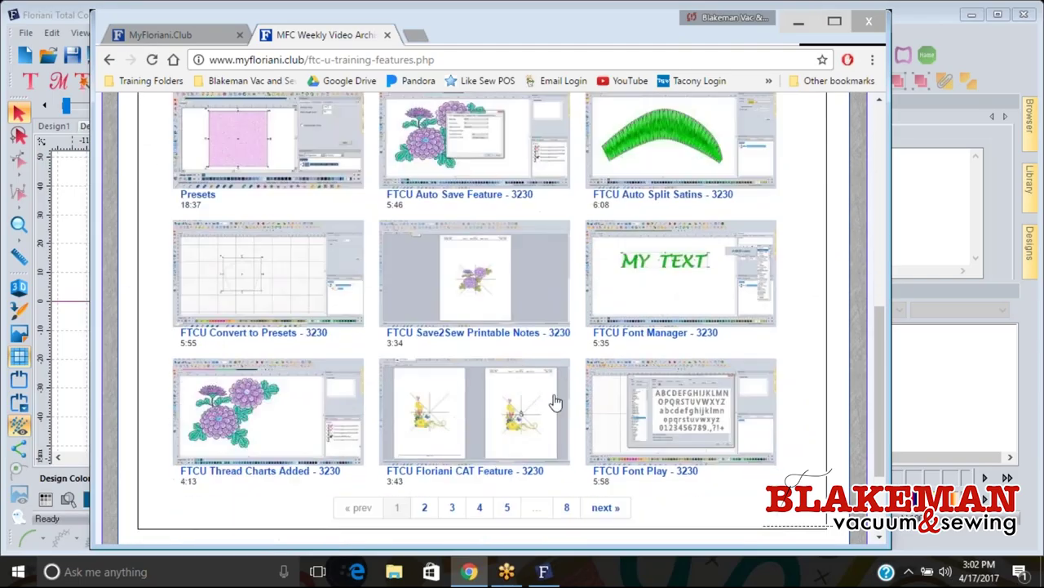
{"action": "scroll", "coordinate": [554, 402], "scroll_direction": "up", "scroll_amount": 2}
{"action": "scroll", "coordinate": [586, 315], "scroll_direction": "down", "scroll_amount": 4}
{"action": "scroll", "coordinate": [367, 283], "scroll_direction": "up", "scroll_amount": 8}
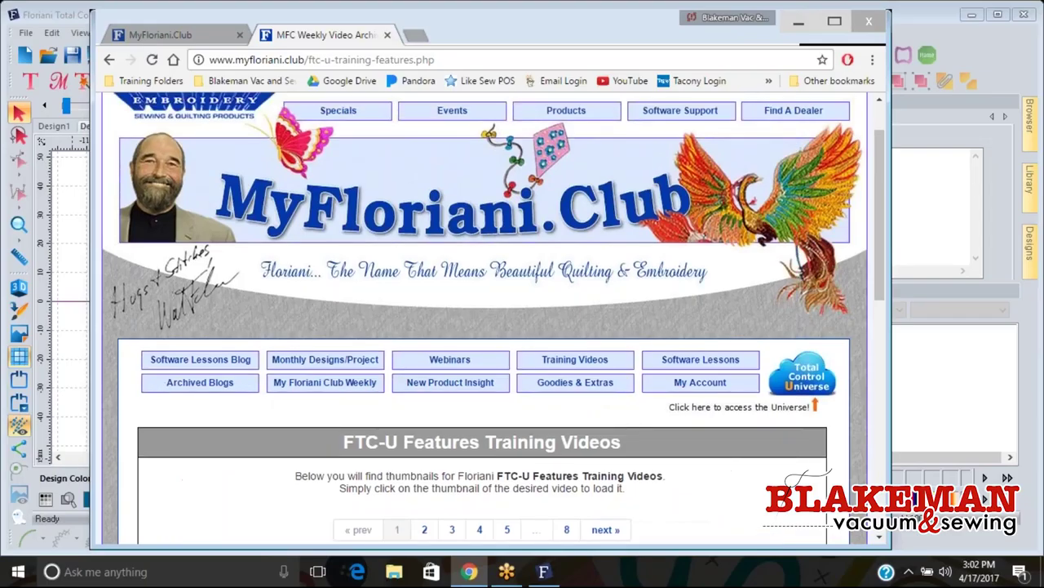
Return to the Training Videos and browse the FTC-U Editing training videos.
{"action": "left_click", "coordinate": [574, 359]}
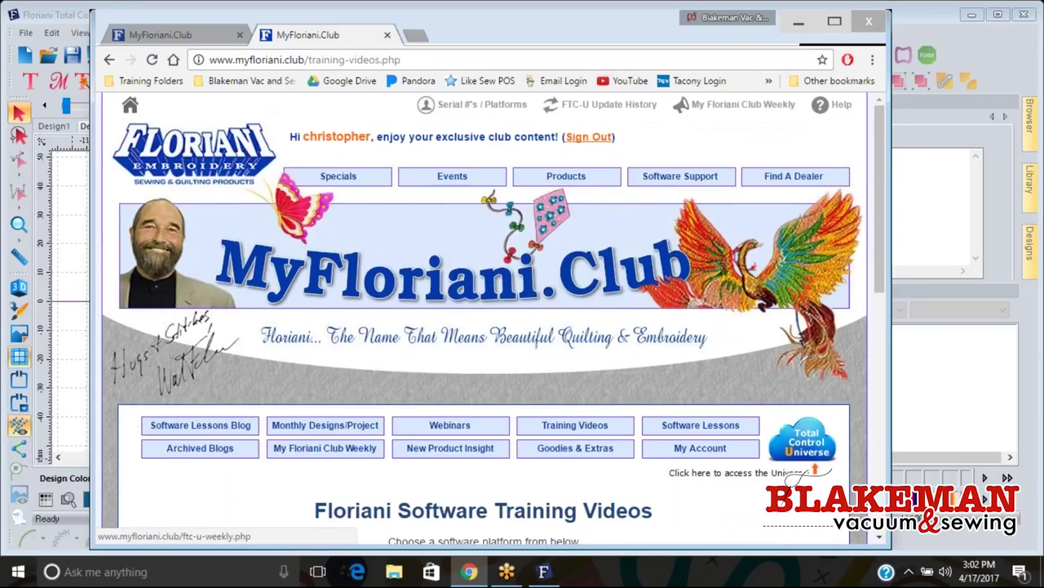
{"action": "scroll", "coordinate": [322, 496], "scroll_direction": "down", "scroll_amount": 2}
{"action": "left_click", "coordinate": [322, 496]}
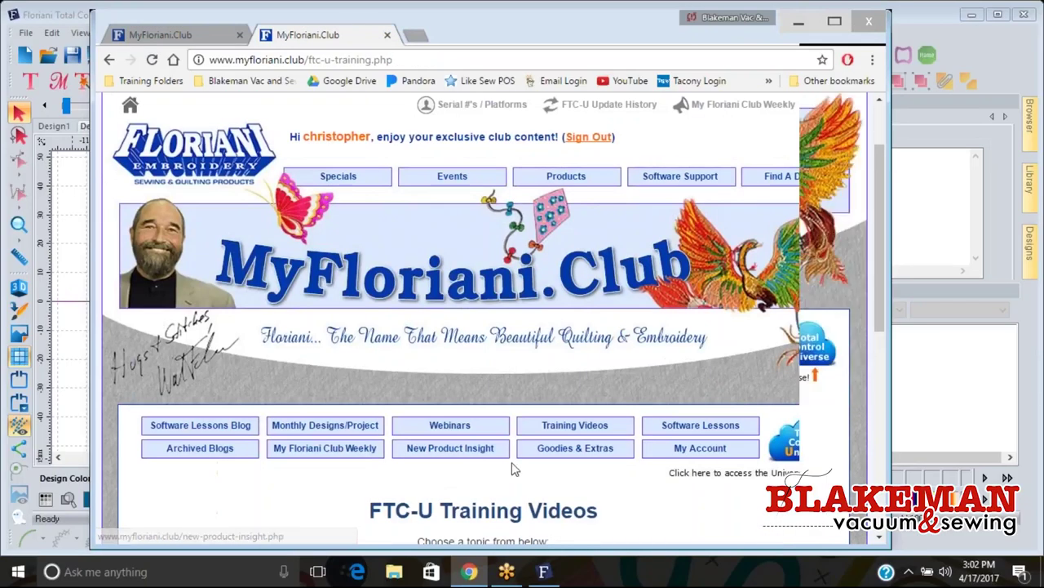
{"action": "scroll", "coordinate": [624, 400], "scroll_direction": "down", "scroll_amount": 4}
{"action": "left_click", "coordinate": [555, 400]}
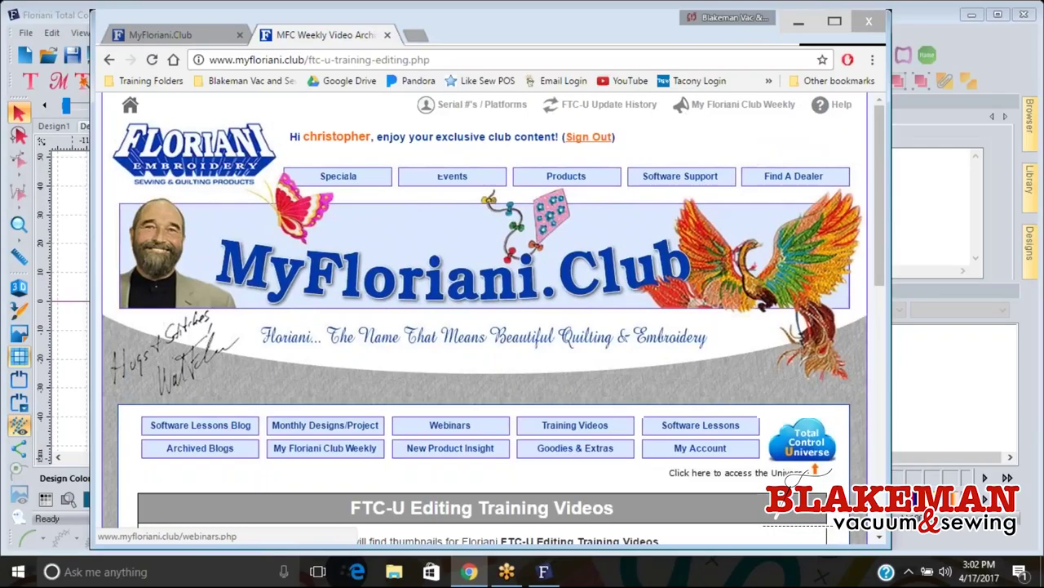
{"action": "scroll", "coordinate": [486, 434], "scroll_direction": "down", "scroll_amount": 4}
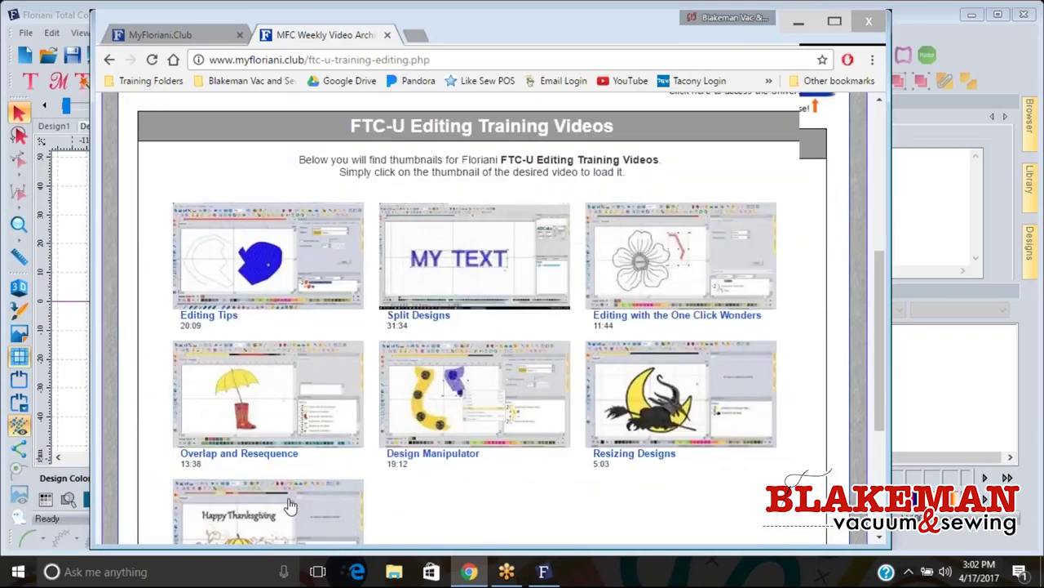
{"action": "scroll", "coordinate": [397, 507], "scroll_direction": "up", "scroll_amount": 4}
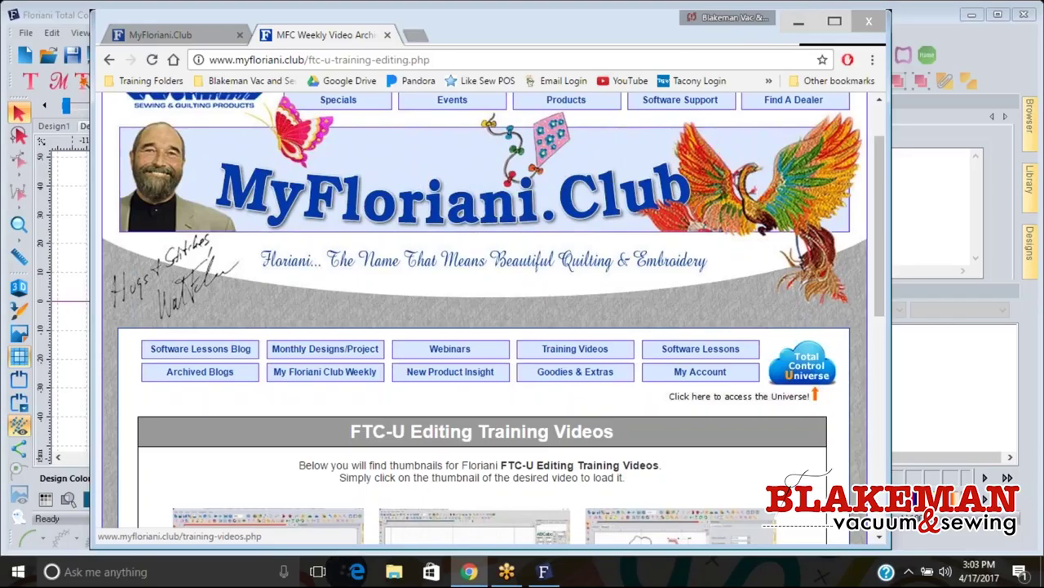
Open the Monthly Designs/Project page and view the Floriani free monthly designs and their install options.
{"action": "left_click", "coordinate": [359, 353]}
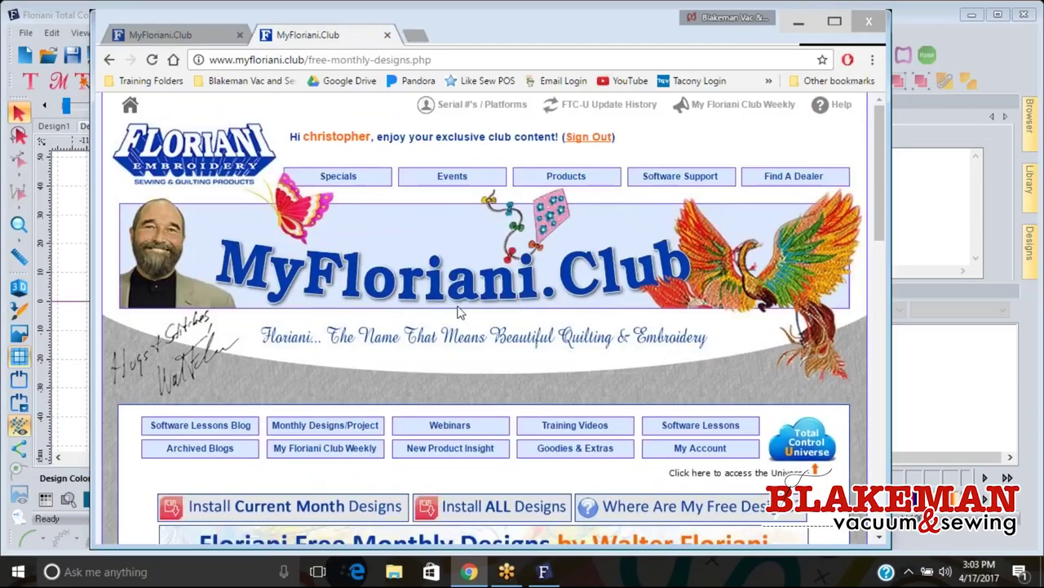
{"action": "scroll", "coordinate": [460, 310], "scroll_direction": "down", "scroll_amount": 6}
{"action": "scroll", "coordinate": [478, 265], "scroll_direction": "up", "scroll_amount": 1}
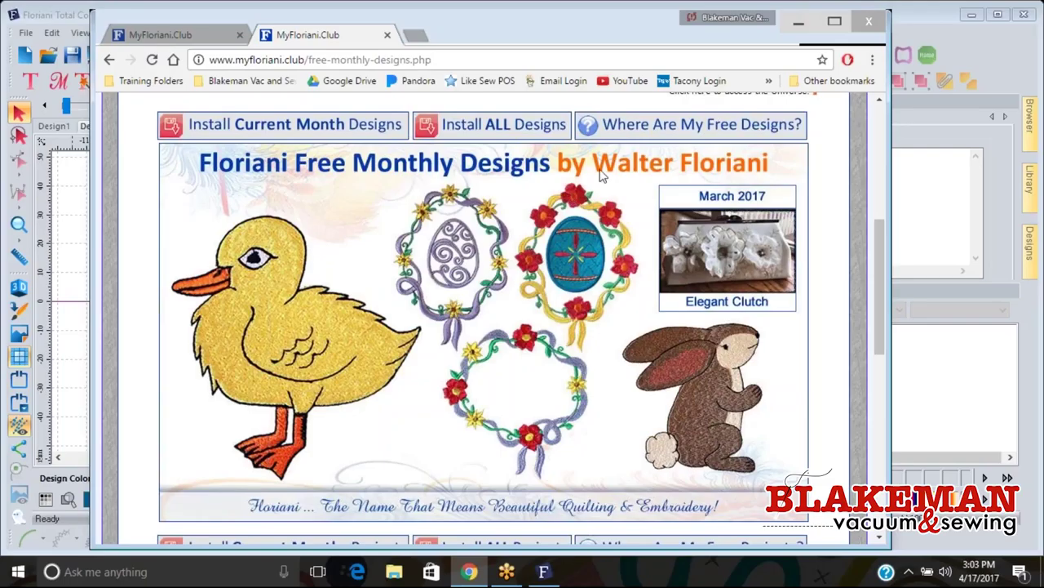
{"action": "scroll", "coordinate": [603, 173], "scroll_direction": "down", "scroll_amount": 1}
{"action": "scroll", "coordinate": [604, 173], "scroll_direction": "up", "scroll_amount": 1}
{"action": "left_click", "coordinate": [350, 126]}
{"action": "left_click", "coordinate": [342, 130]}
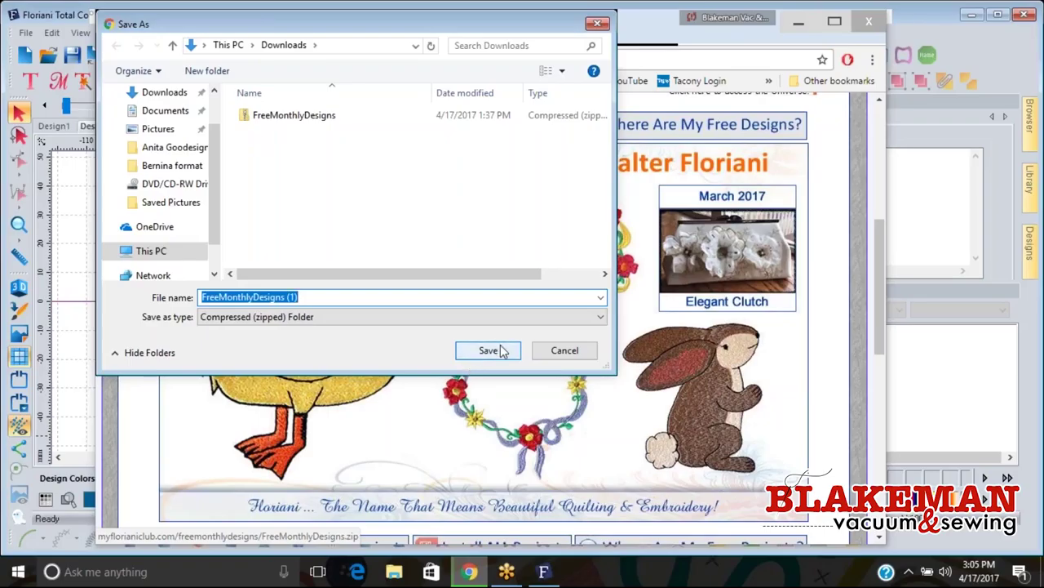
{"action": "left_click", "coordinate": [561, 351]}
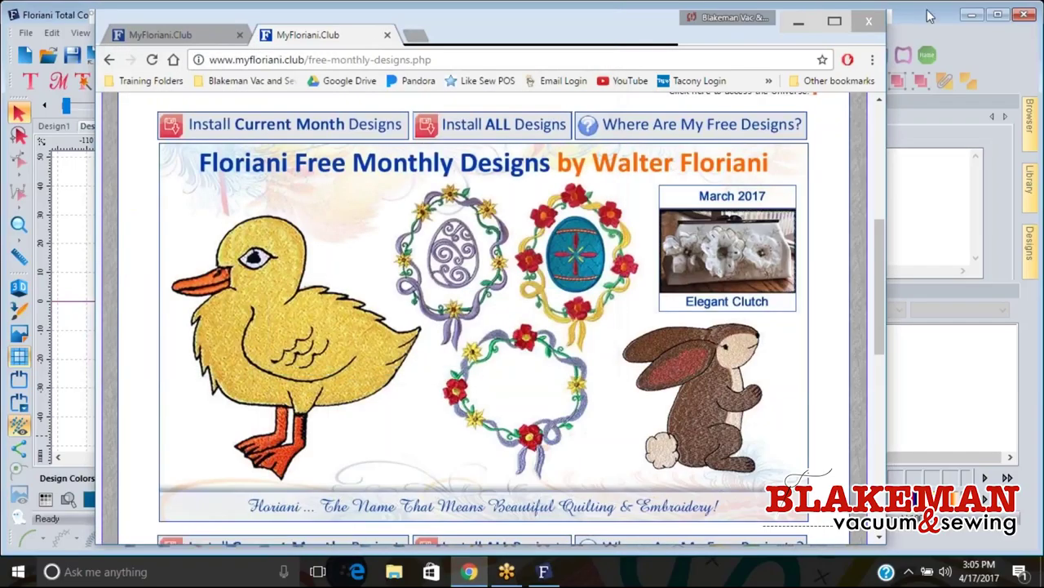
Minimize Floriani Total Control U, close the browser and open File Explorer.
{"action": "left_click", "coordinate": [971, 15]}
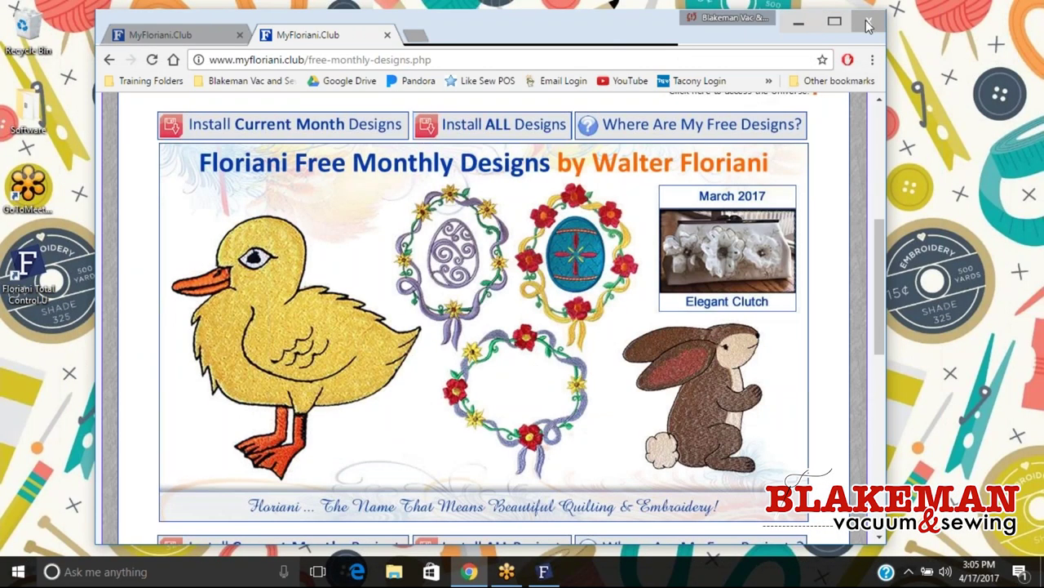
{"action": "left_click", "coordinate": [867, 24]}
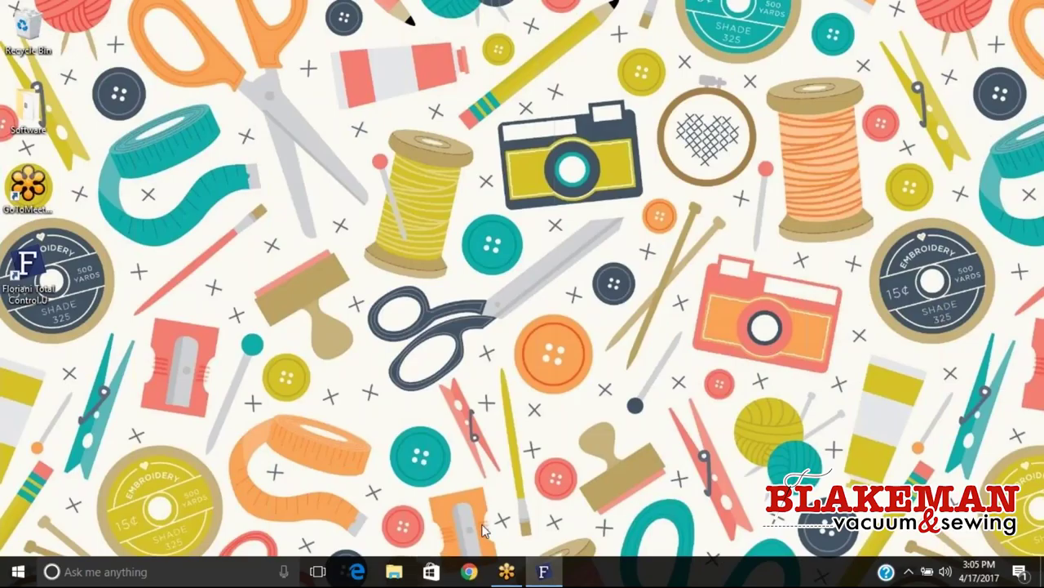
{"action": "left_click", "coordinate": [395, 572]}
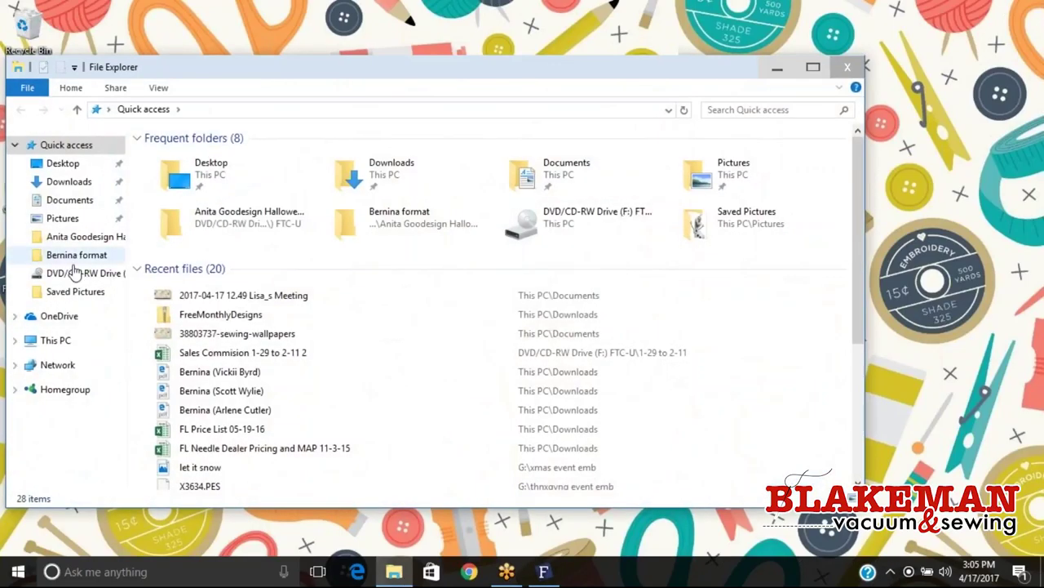
Open the FreeMonthlyDesigns compressed folder in Downloads and launch the FreeMonthlyDesigns application inside it.
{"action": "left_click", "coordinate": [54, 338]}
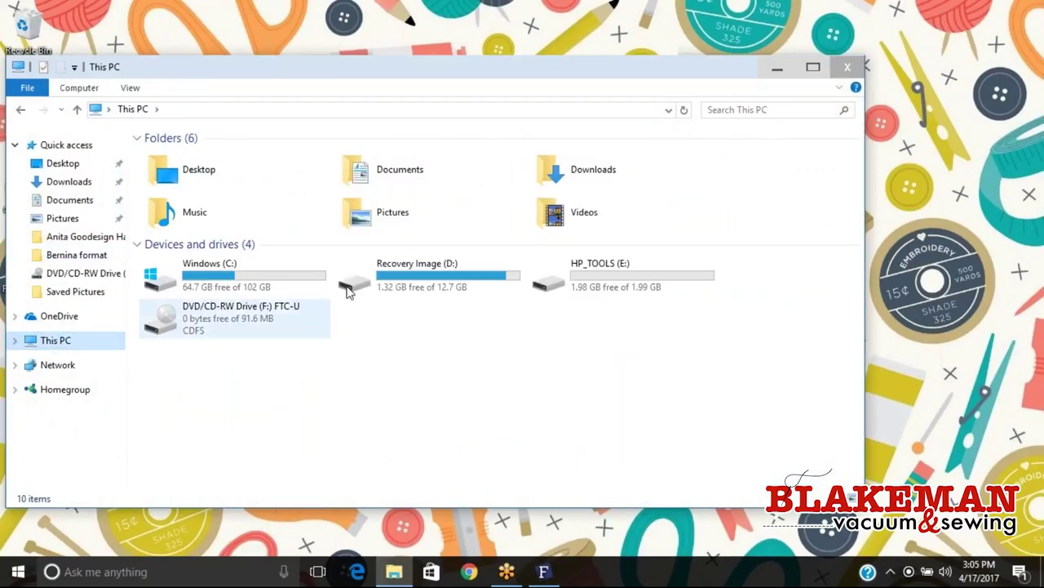
{"action": "double_click", "coordinate": [609, 169]}
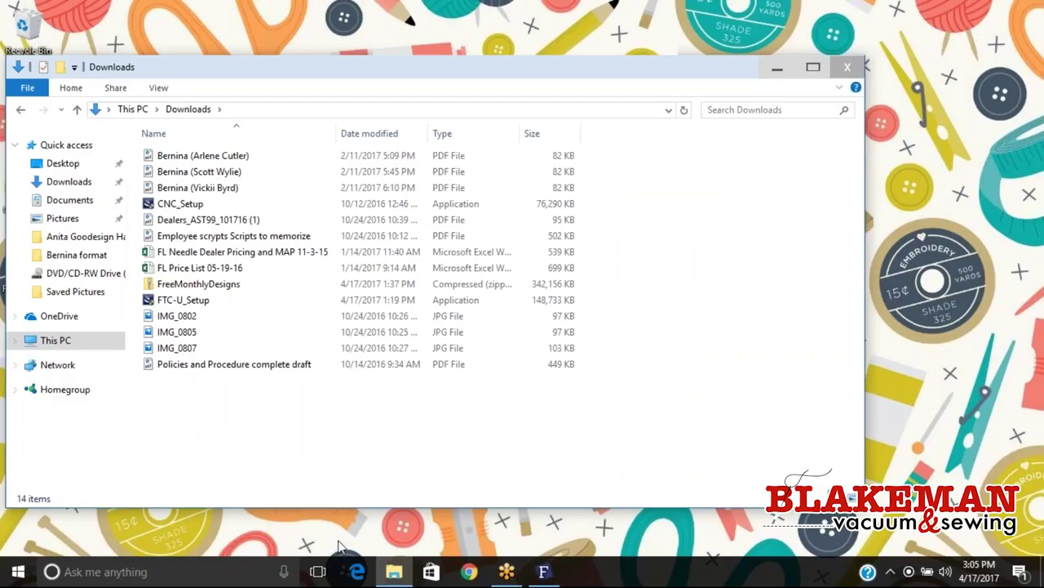
{"action": "double_click", "coordinate": [204, 285]}
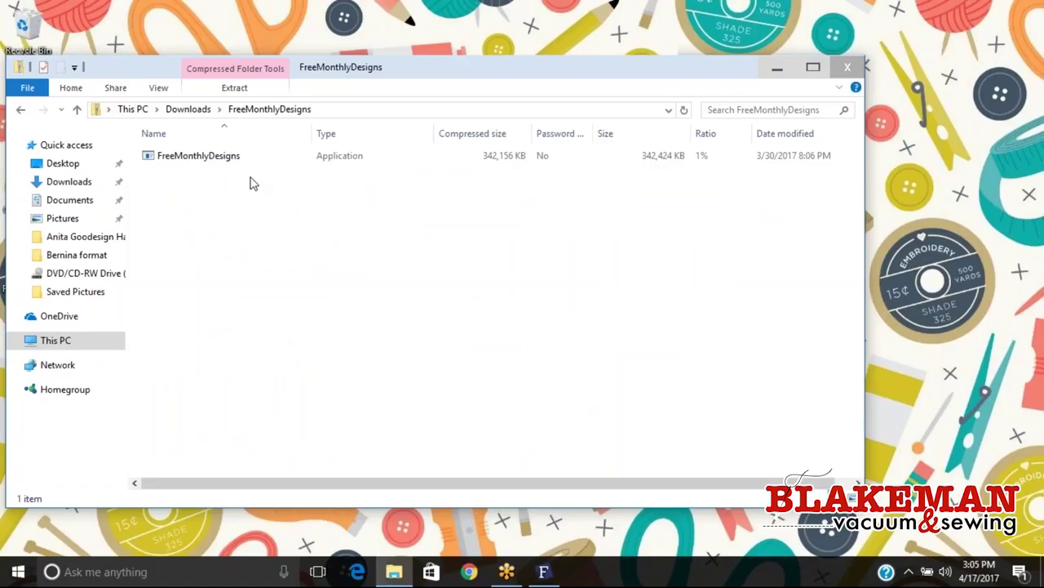
{"action": "left_click", "coordinate": [230, 160]}
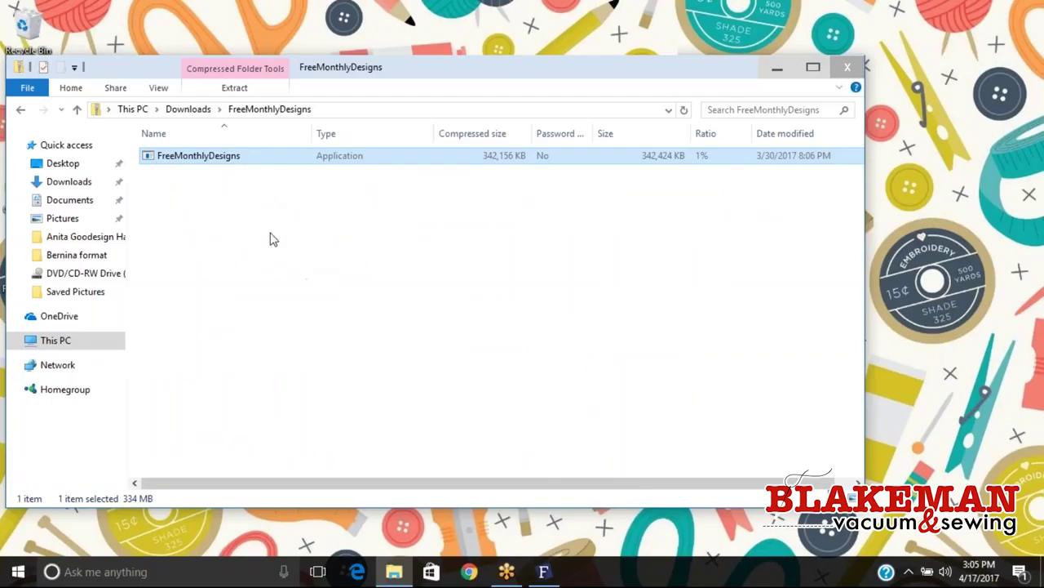
{"action": "double_click", "coordinate": [204, 159]}
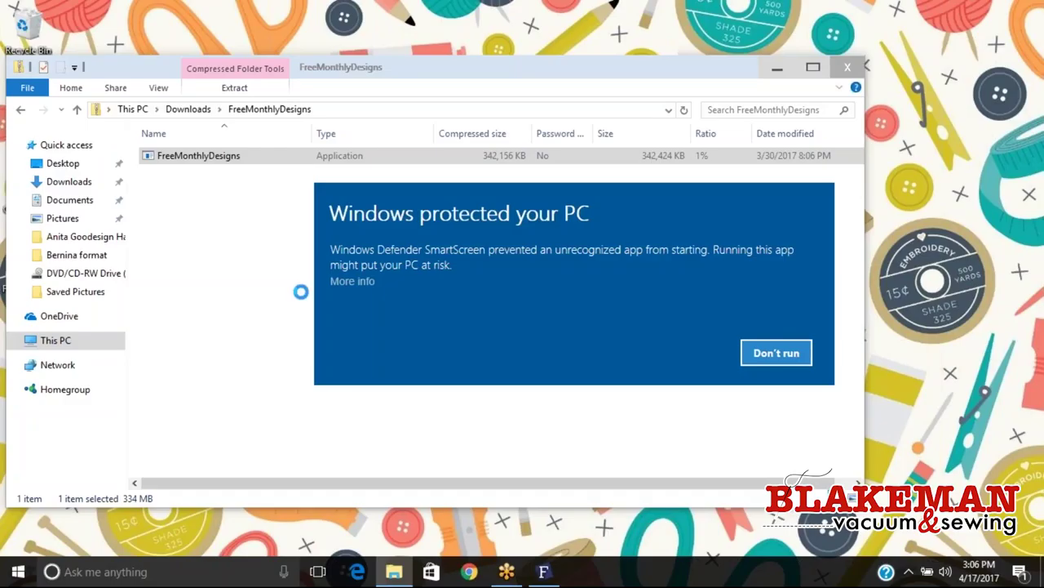
Allow FreeMonthlyDesigns.exe to run and make changes to the PC, and accept installing All Free FTC-U Designs and Projects.
{"action": "left_click", "coordinate": [359, 282]}
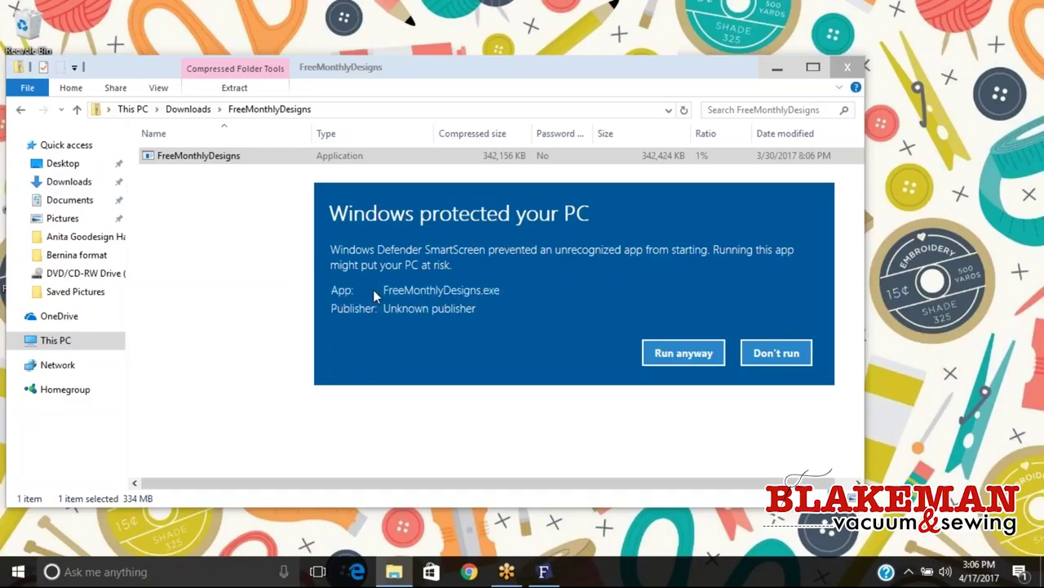
{"action": "left_click", "coordinate": [650, 359]}
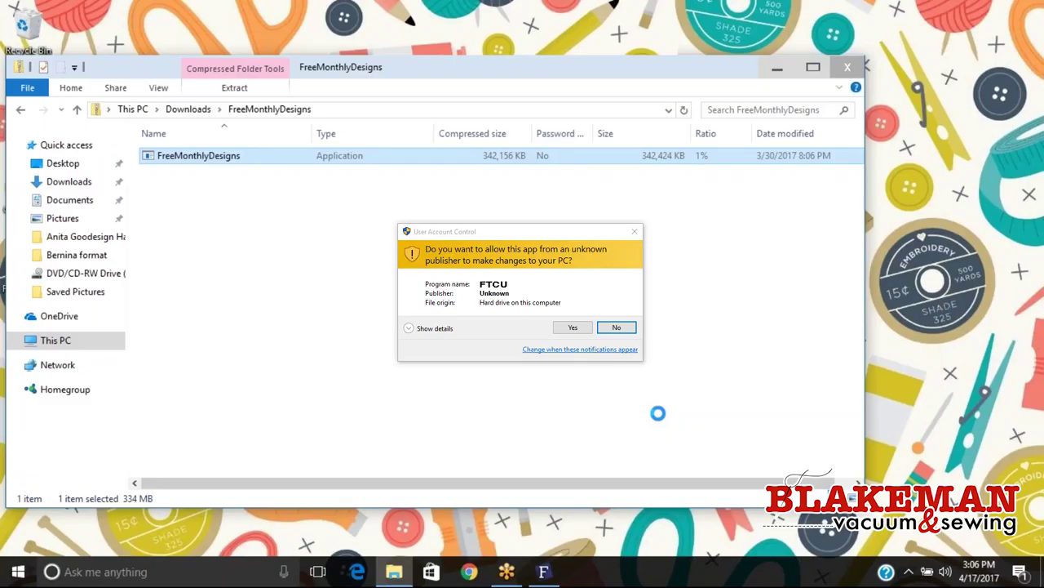
{"action": "left_click", "coordinate": [573, 327]}
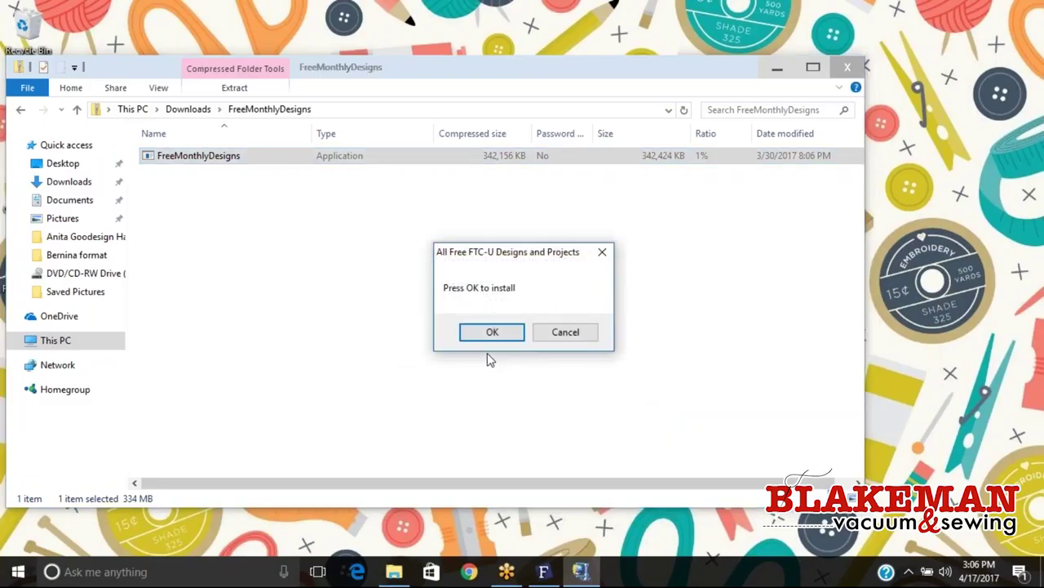
{"action": "left_click", "coordinate": [501, 332]}
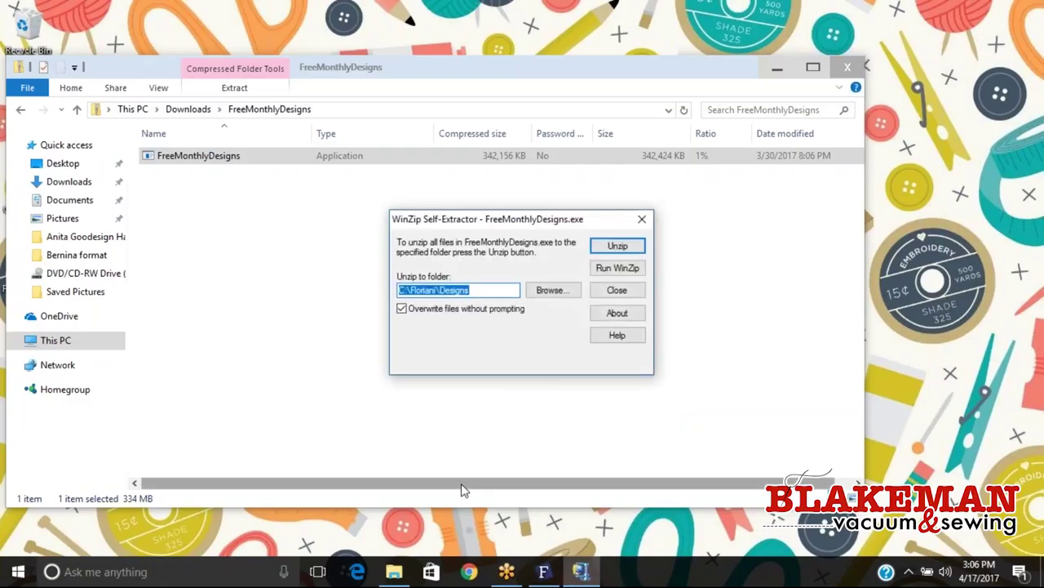
Unzip the free designs to C:\Floriani\Designs with overwriting allowed, and close the self-extractor and File Explorer.
{"action": "left_click", "coordinate": [619, 246]}
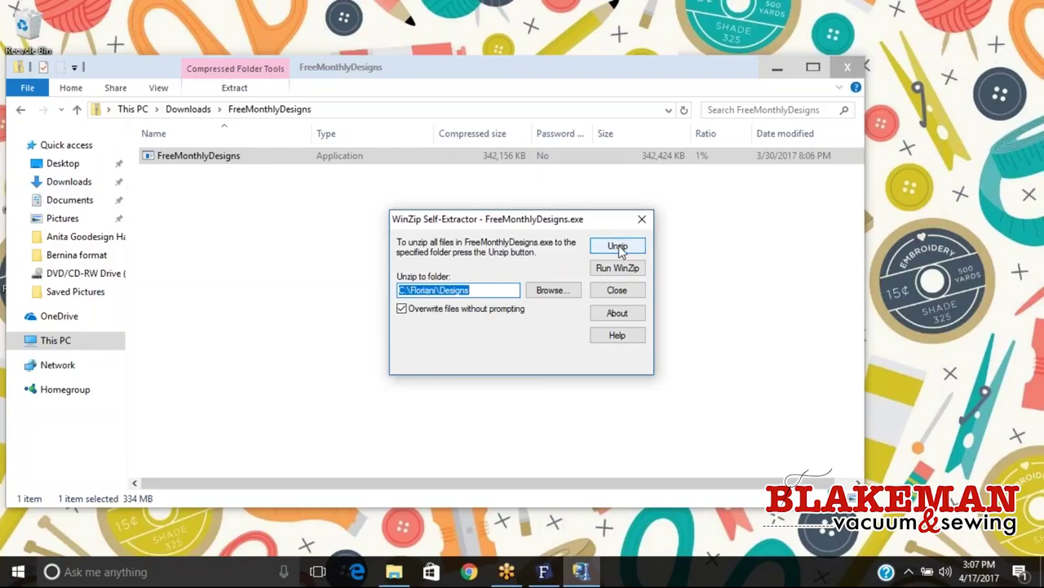
{"action": "left_click", "coordinate": [643, 219]}
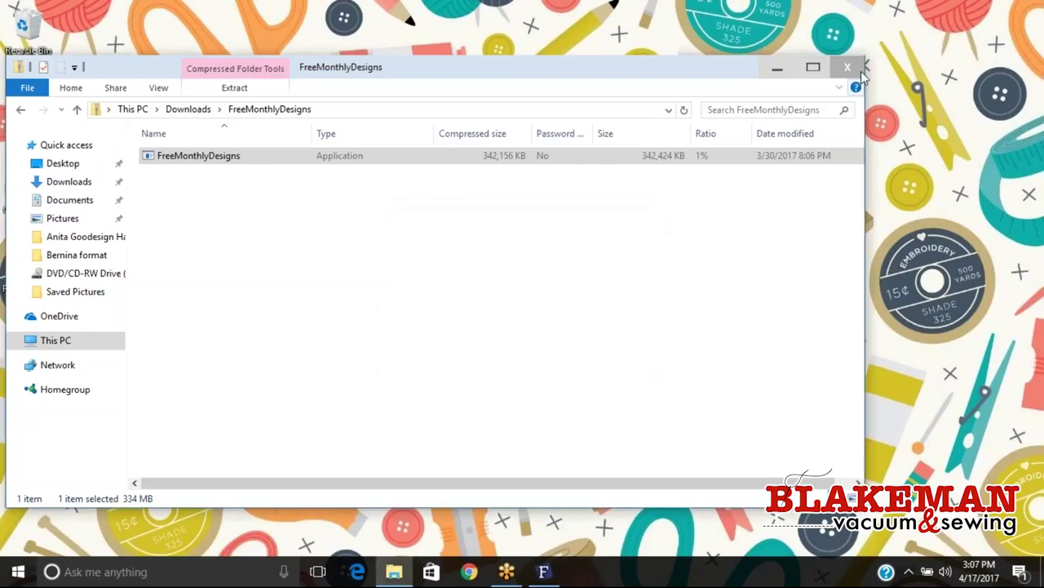
{"action": "left_click", "coordinate": [861, 71]}
Switch to Floriani Total Control U and look at its Browser, Library and Designs views.
{"action": "left_click", "coordinate": [553, 575]}
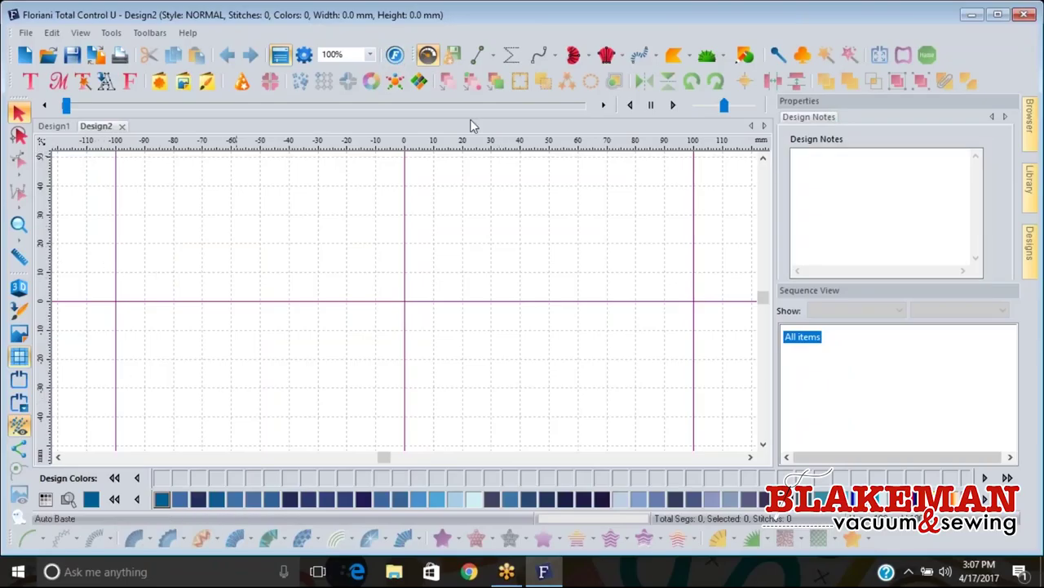
{"action": "left_click", "coordinate": [1033, 119]}
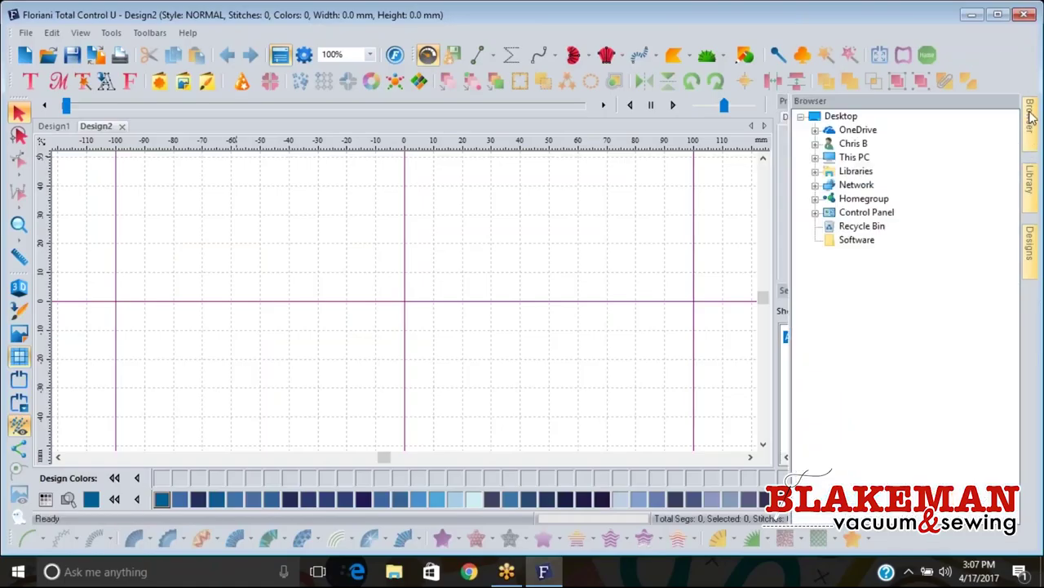
{"action": "left_click", "coordinate": [1030, 176]}
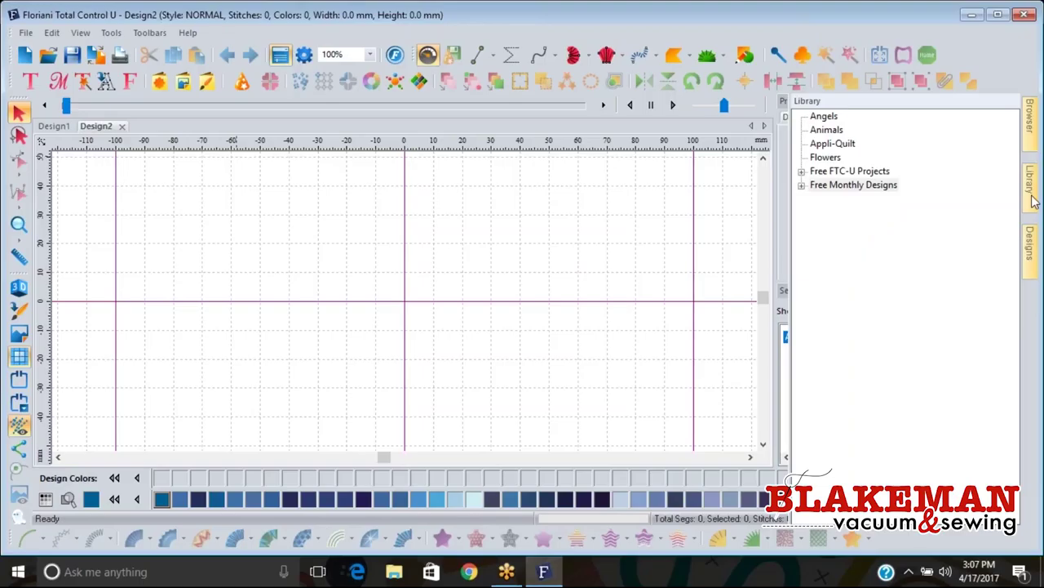
{"action": "left_click", "coordinate": [1033, 241]}
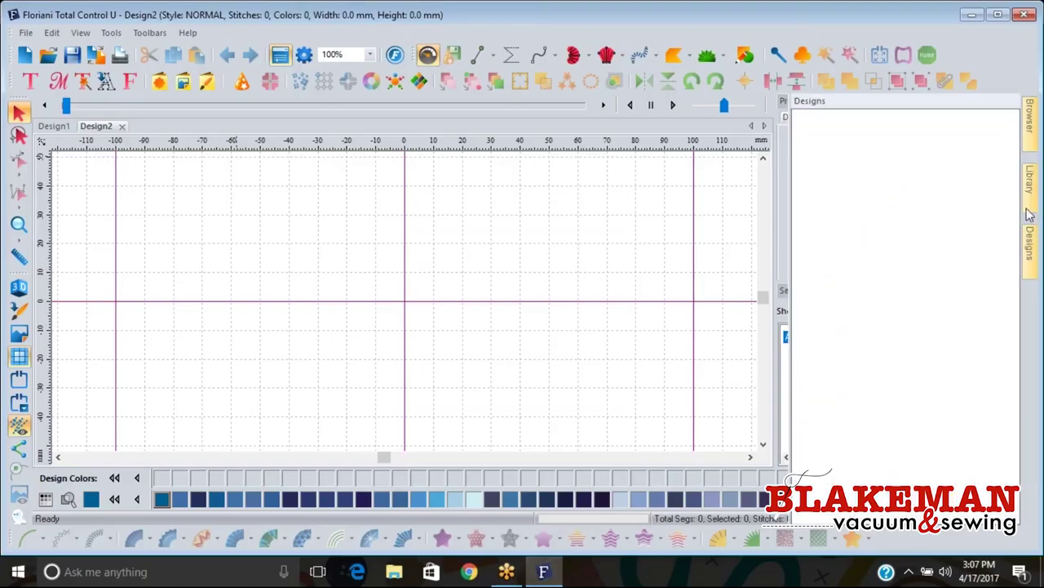
{"action": "left_click", "coordinate": [1031, 133]}
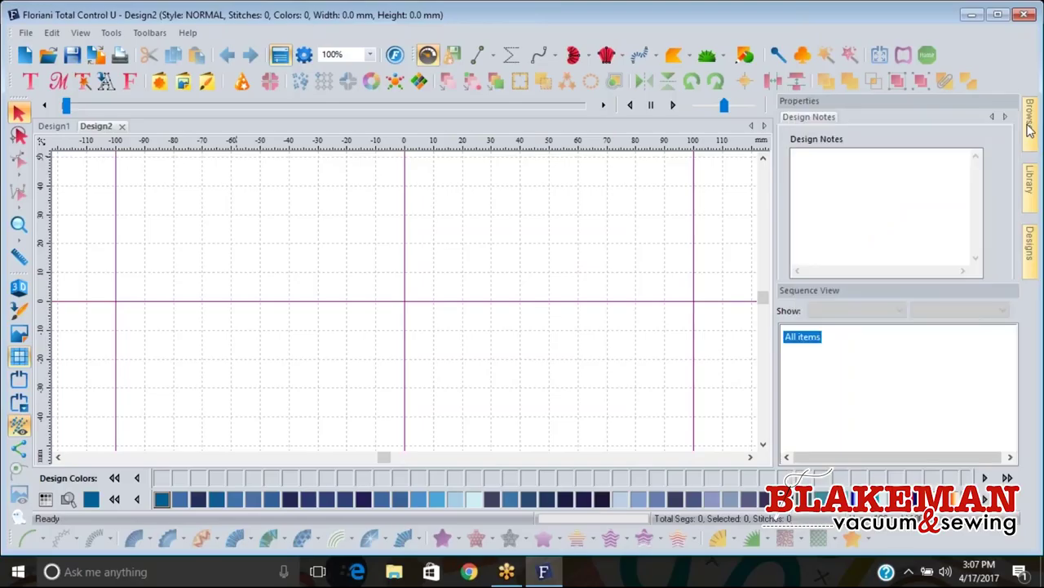
Expand Free FTC-U Projects in the Library and collapse its December, May, November and October folders.
{"action": "left_click", "coordinate": [1029, 181]}
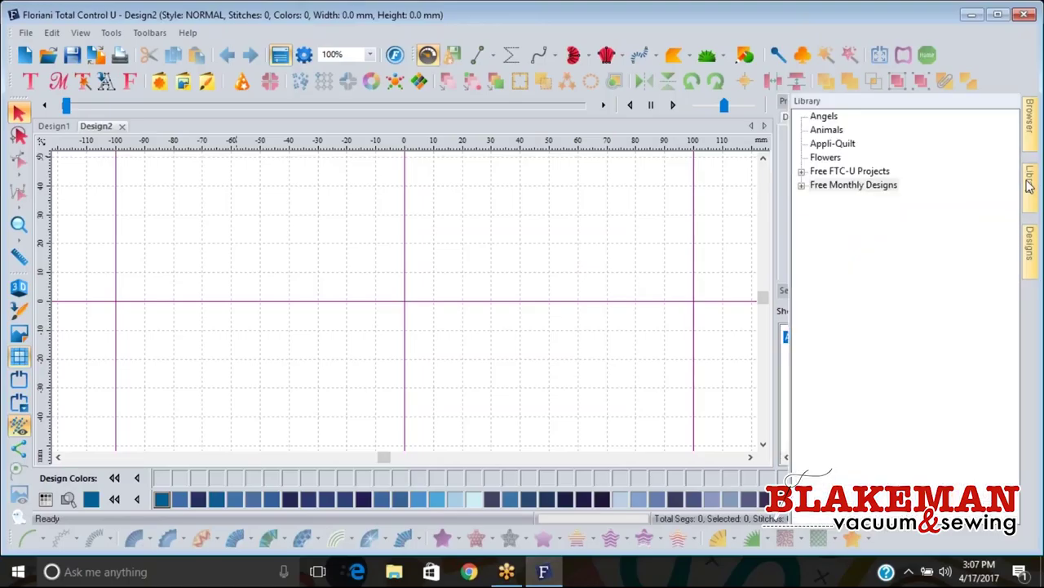
{"action": "left_click", "coordinate": [801, 171]}
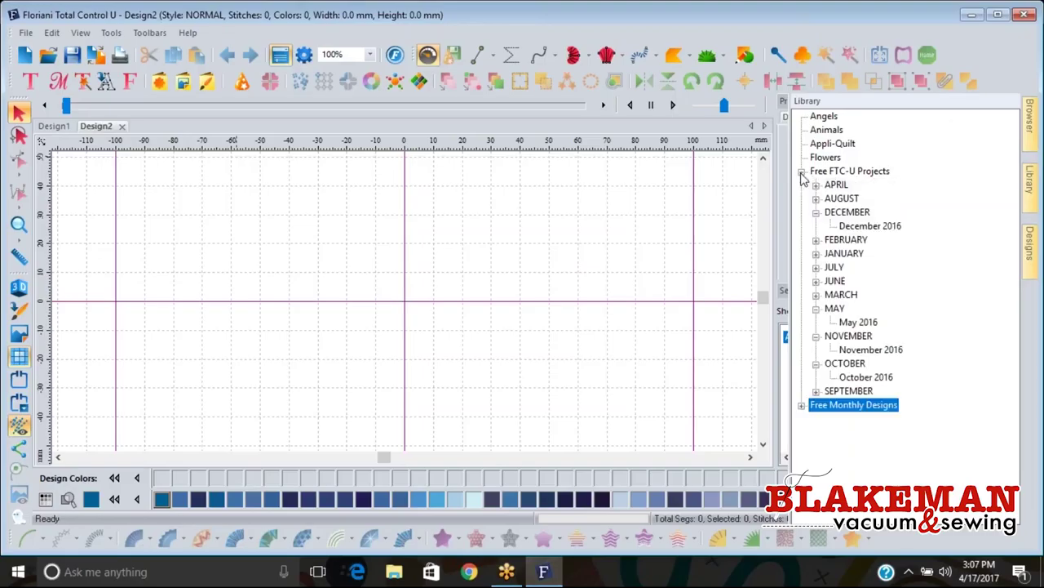
{"action": "left_click", "coordinate": [816, 212]}
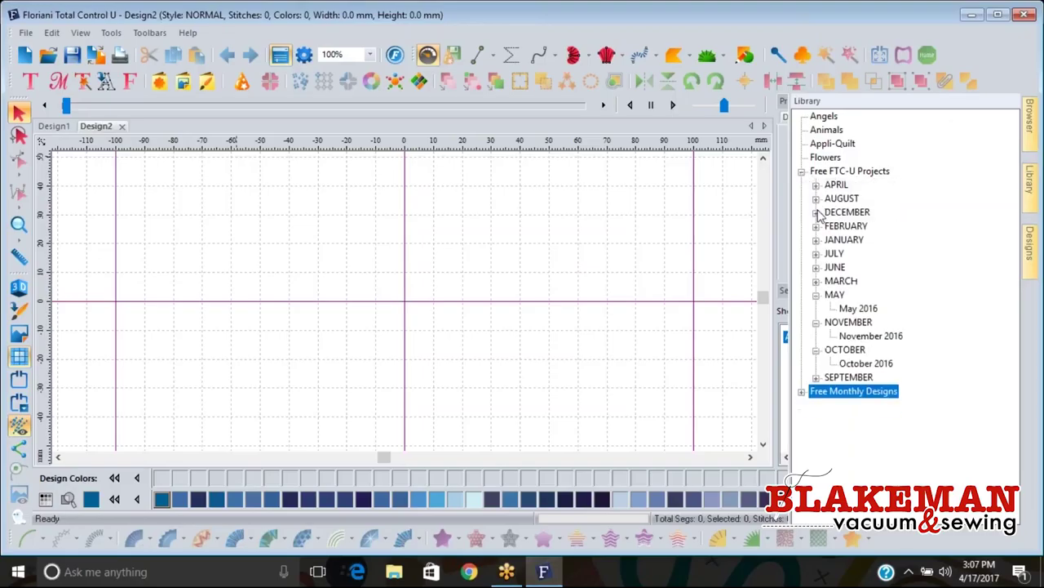
{"action": "left_click", "coordinate": [816, 294]}
{"action": "left_click", "coordinate": [816, 309]}
{"action": "left_click", "coordinate": [817, 323]}
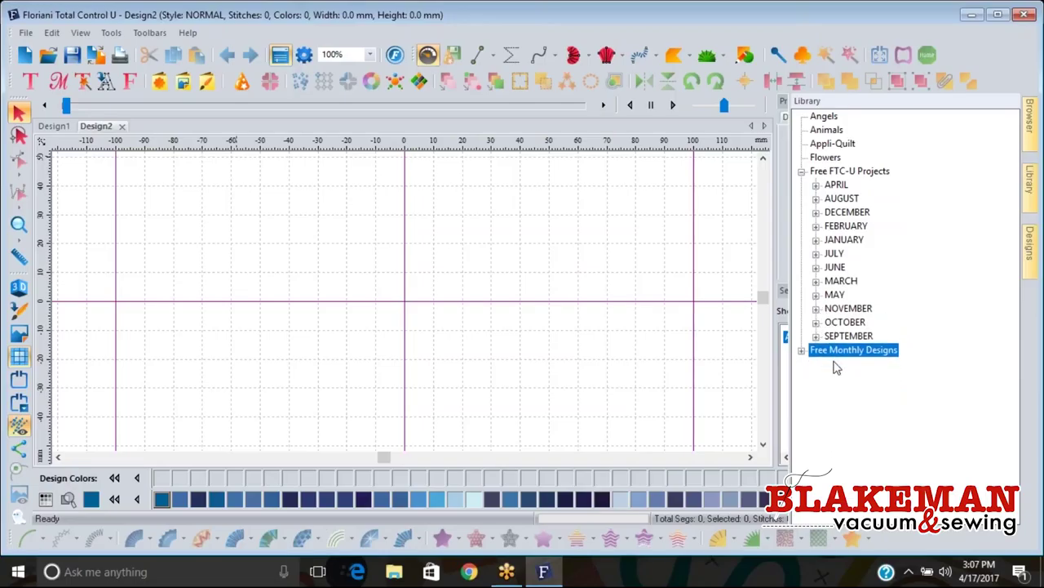
Expand the July and March folders under Free Monthly Designs and select the March2016 collection.
{"action": "double_click", "coordinate": [841, 350]}
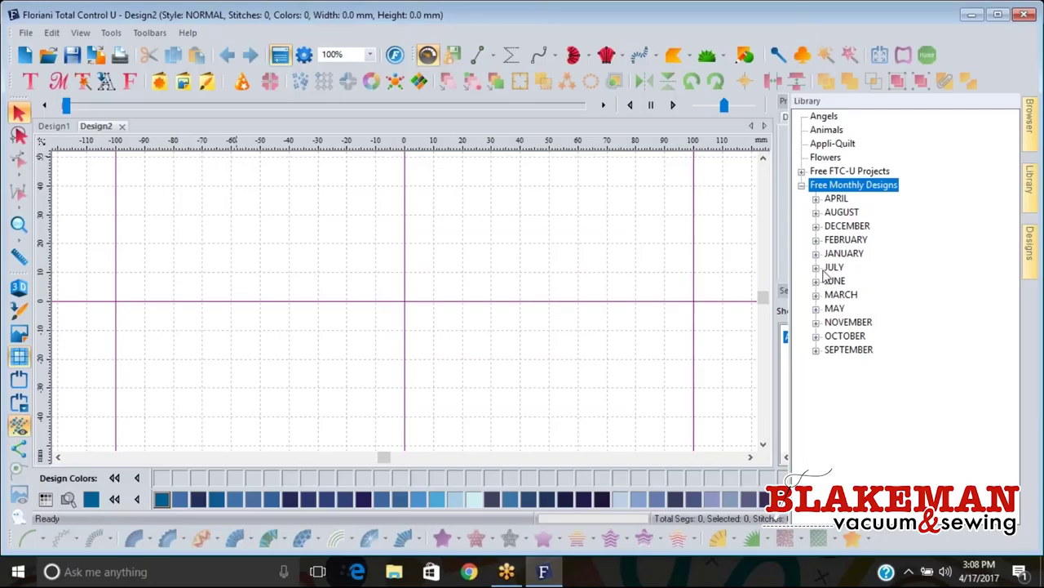
{"action": "left_click", "coordinate": [817, 267]}
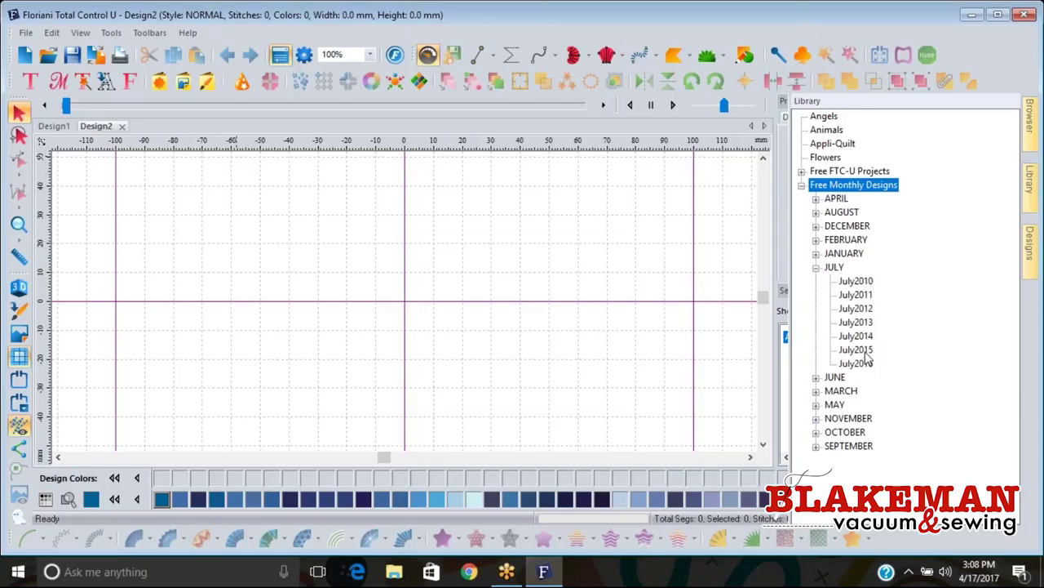
{"action": "left_click", "coordinate": [817, 391]}
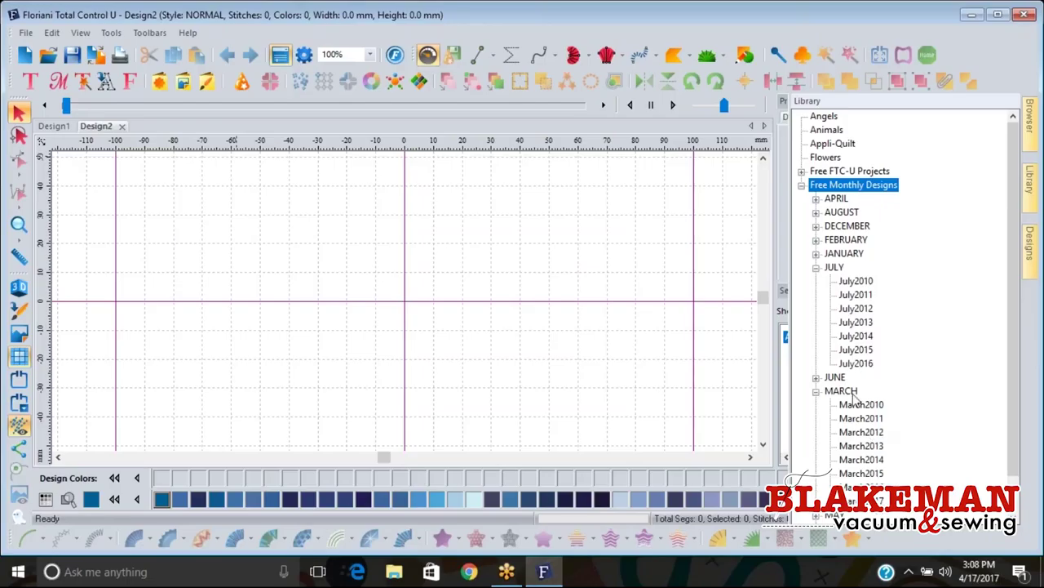
{"action": "scroll", "coordinate": [867, 306], "scroll_direction": "down", "scroll_amount": 1}
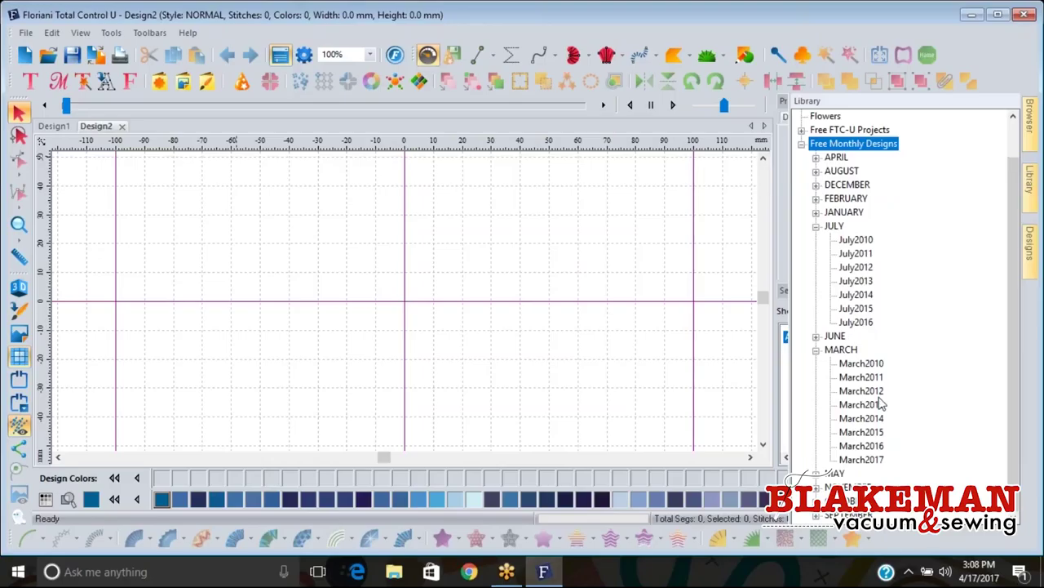
{"action": "left_click", "coordinate": [862, 448]}
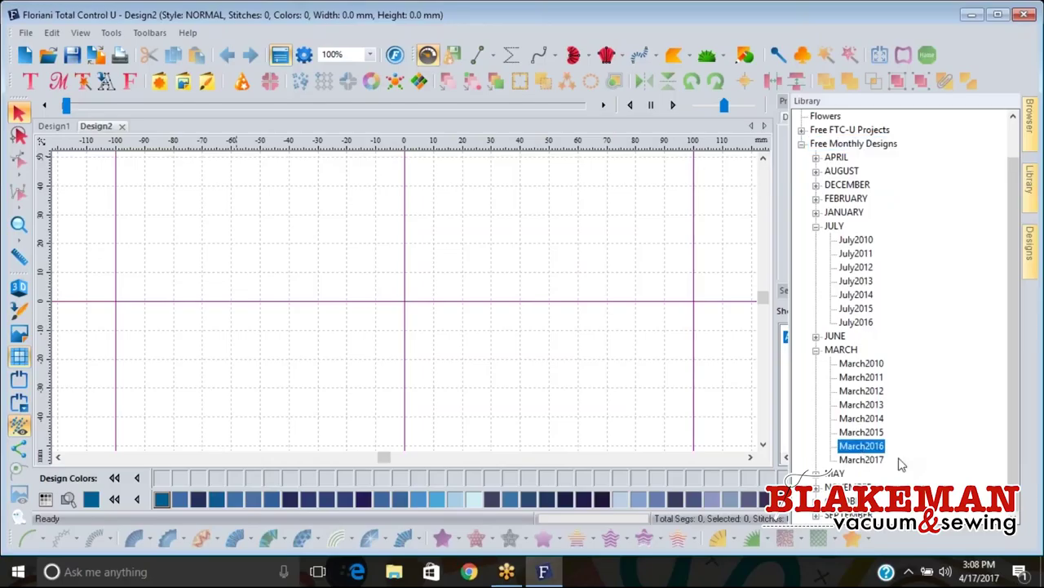
Browse the March2016 designs and place the march_4.waf bunny with egg in the Design2 workspace.
{"action": "left_click", "coordinate": [1031, 266]}
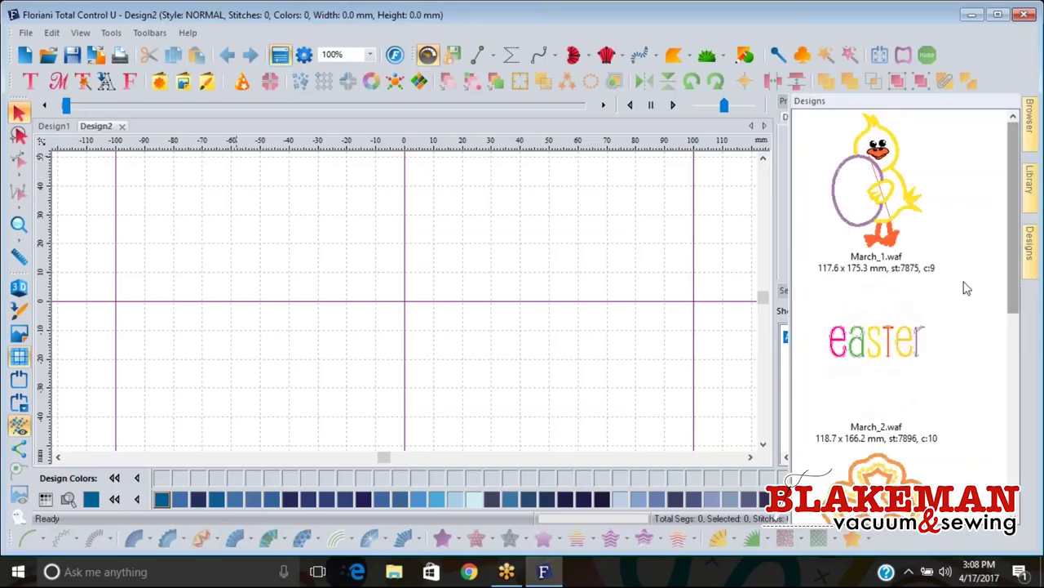
{"action": "scroll", "coordinate": [946, 296], "scroll_direction": "down", "scroll_amount": 5}
{"action": "scroll", "coordinate": [944, 306], "scroll_direction": "up", "scroll_amount": 5}
{"action": "scroll", "coordinate": [944, 306], "scroll_direction": "down", "scroll_amount": 5}
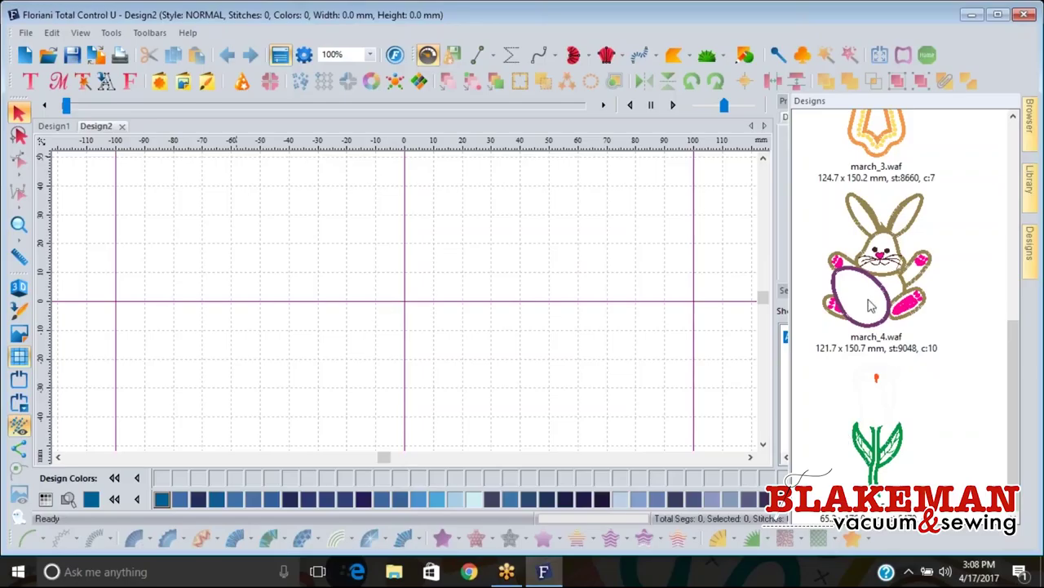
{"action": "left_click_drag", "start_coordinate": [870, 304], "coordinate": [407, 318]}
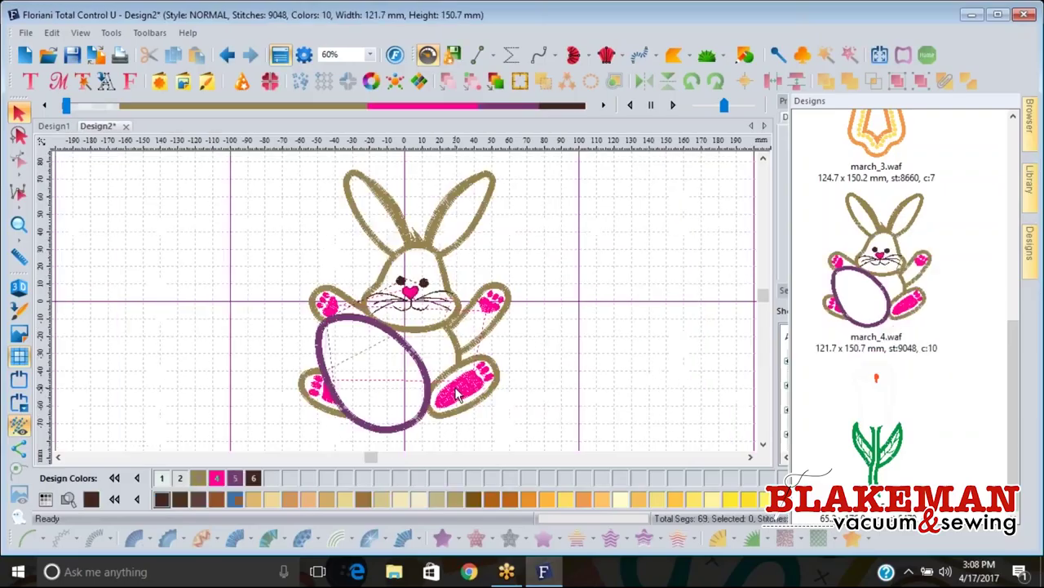